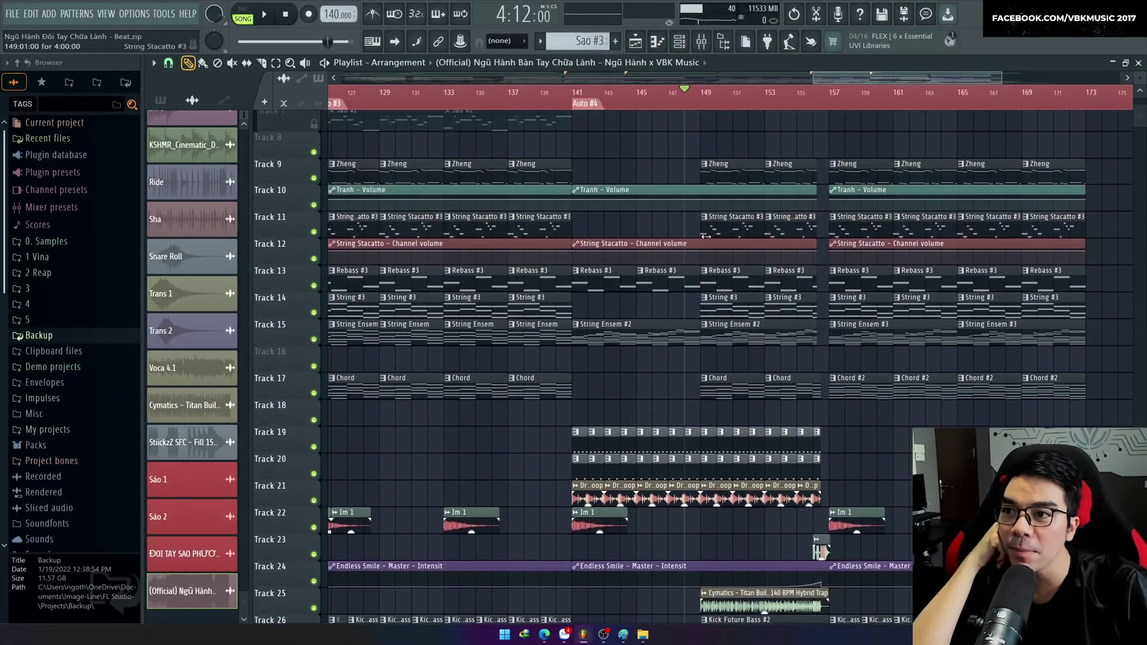
Play the arrangement from 4:12 to its end with auto-scrolling on, and stop playback
{"action": "scroll", "coordinate": [705, 236], "scroll_direction": "up", "scroll_amount": 5}
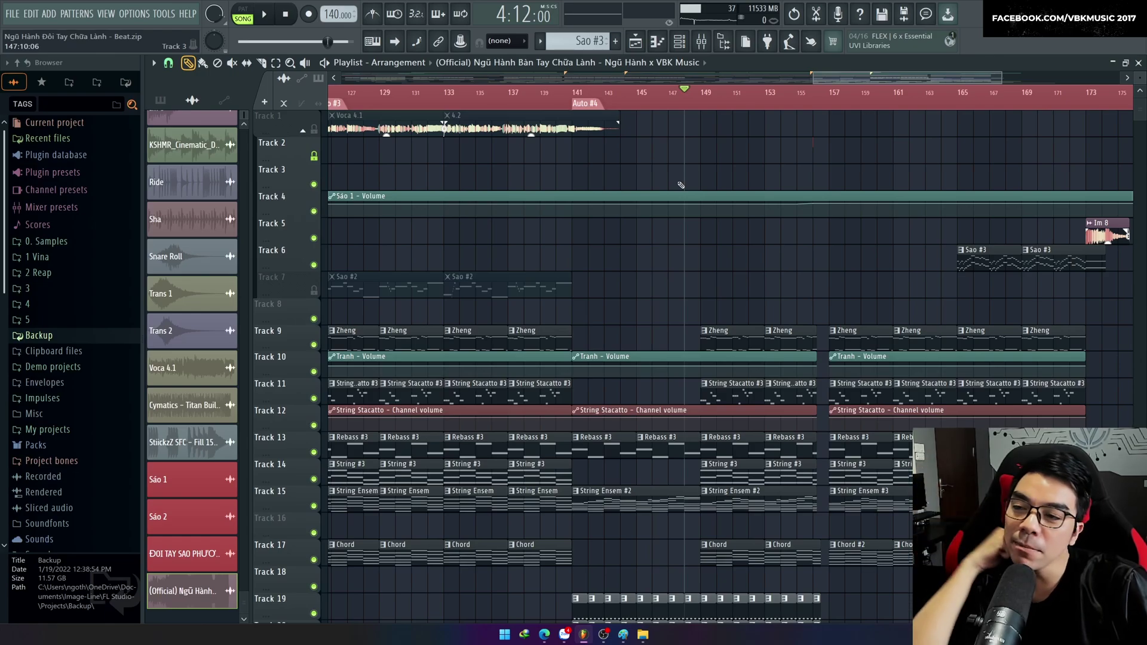
{"action": "scroll", "coordinate": [681, 185], "scroll_direction": "down", "scroll_amount": 6}
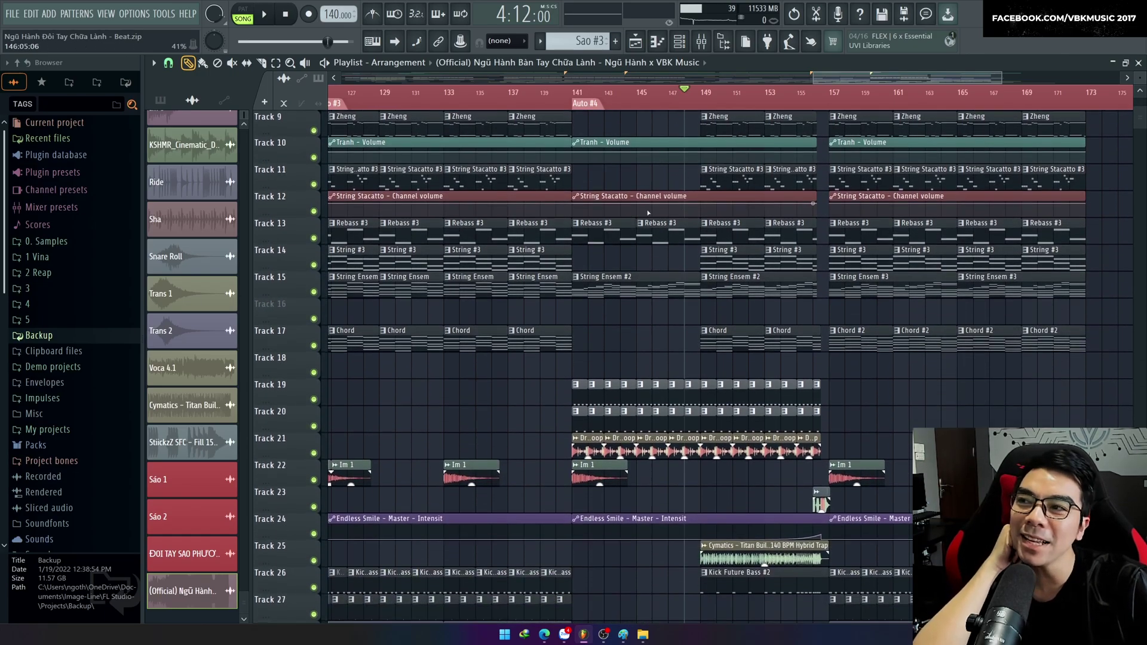
{"action": "left_click", "coordinate": [397, 47]}
{"action": "left_click", "coordinate": [272, 16]}
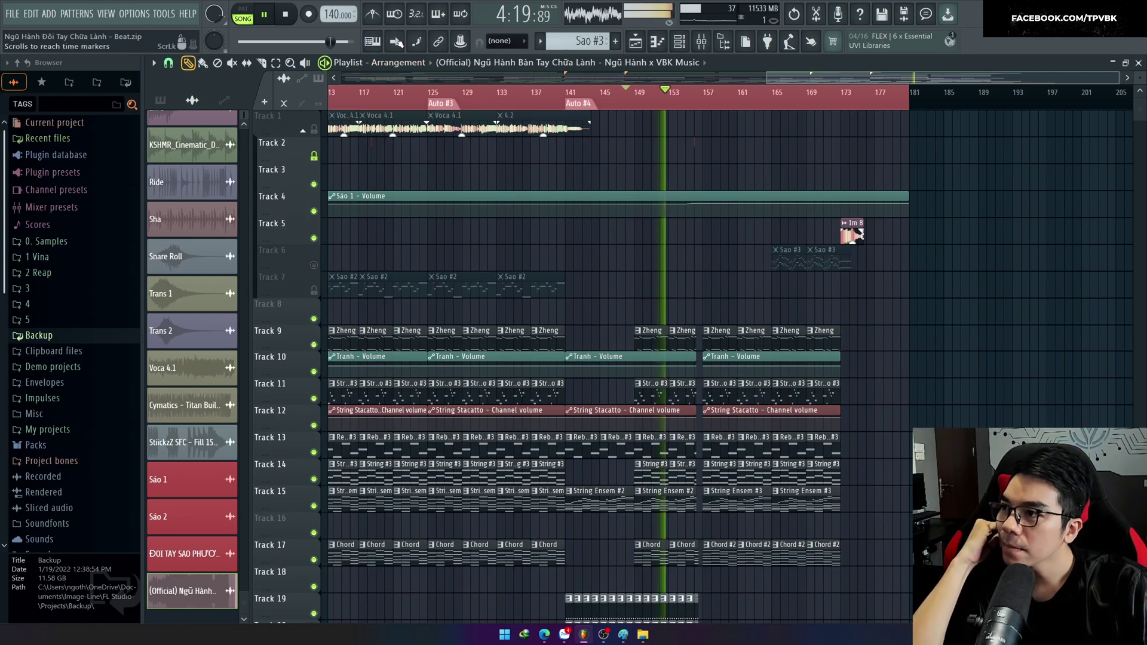
{"action": "scroll", "coordinate": [696, 275], "scroll_direction": "down", "scroll_amount": 4}
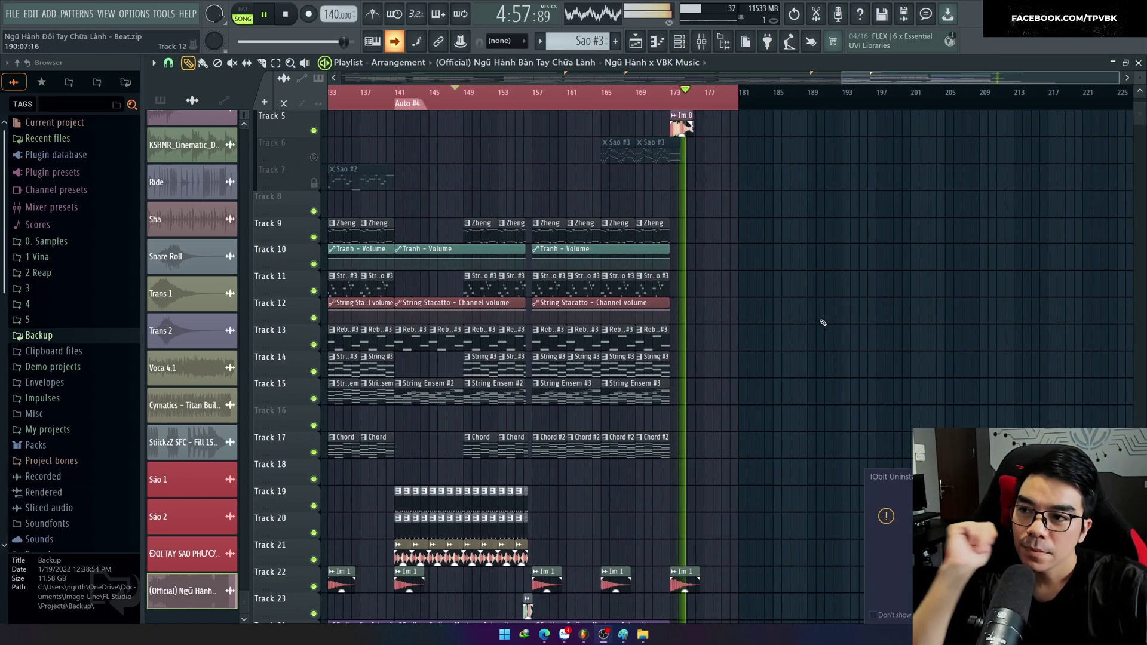
{"action": "key", "text": "space"}
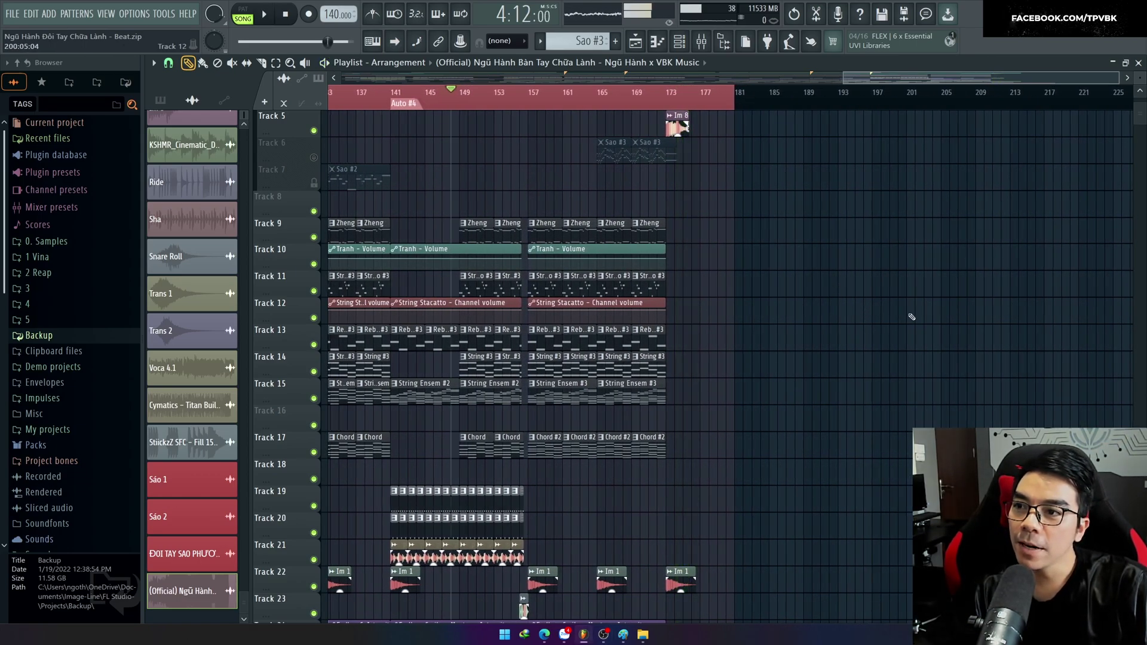
Show the mixer and channel rack and unmute every channel silenced by the solo on the reference audio clip
{"action": "scroll", "coordinate": [829, 336], "scroll_direction": "down", "scroll_amount": 8}
{"action": "scroll", "coordinate": [827, 376], "scroll_direction": "up", "scroll_amount": 4}
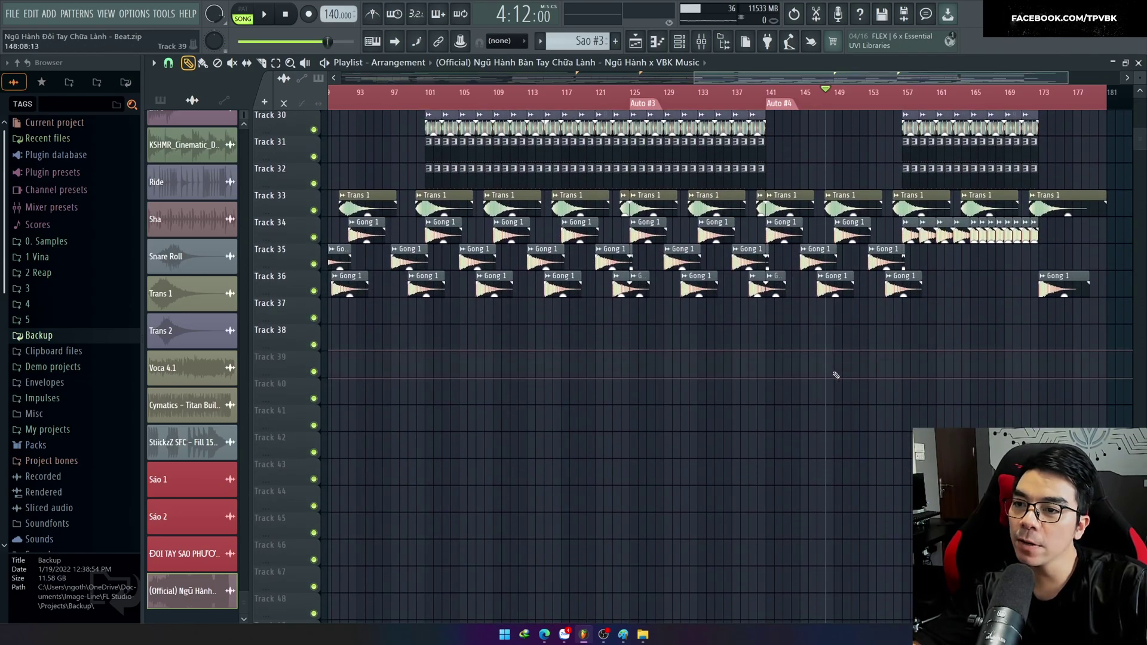
{"action": "key", "text": "F9"}
{"action": "key", "text": "F6"}
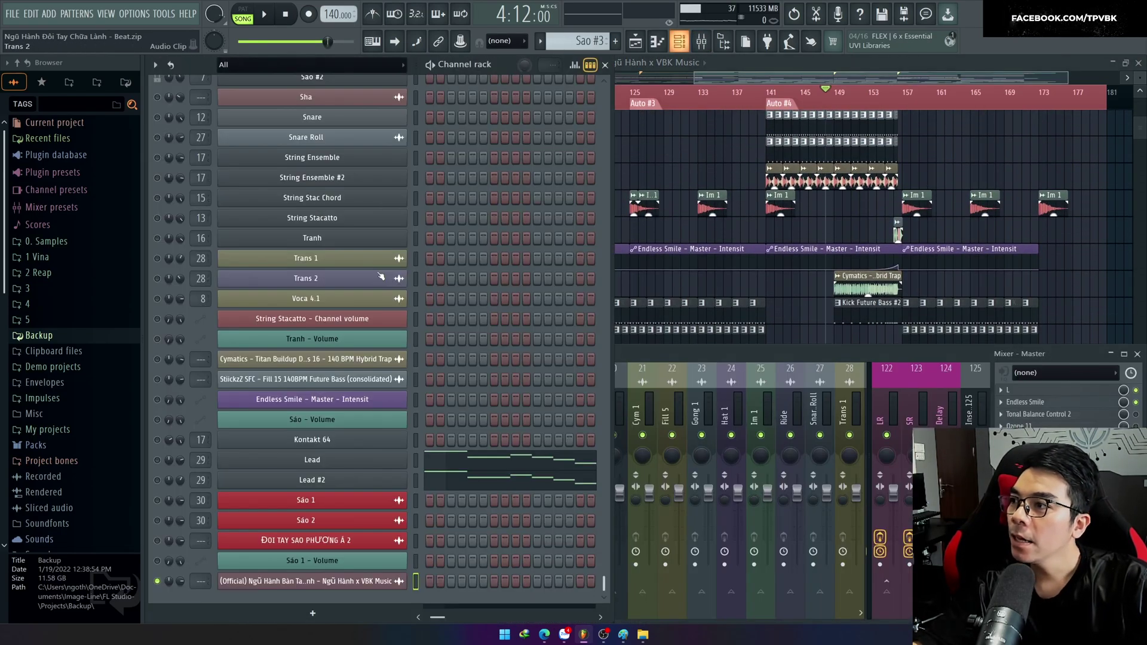
{"action": "right_click", "coordinate": [158, 138]}
{"action": "scroll", "coordinate": [160, 428], "scroll_direction": "up", "scroll_amount": 6}
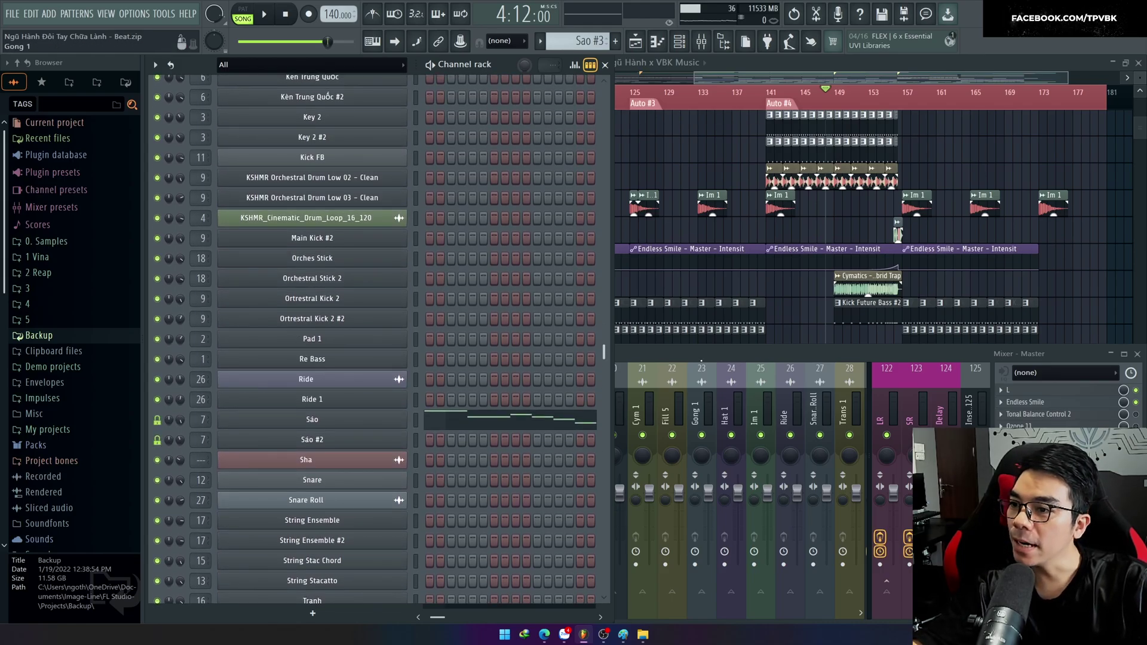
Enable the effects on the Master mixer track and hide the mixer
{"action": "key", "text": "F9"}
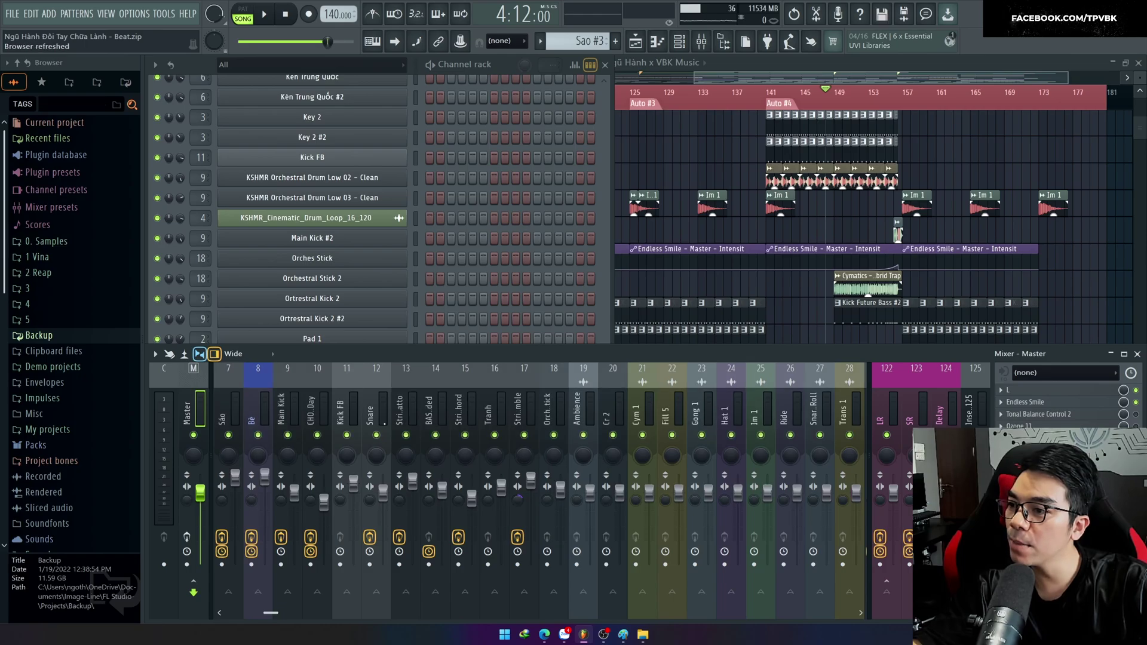
{"action": "left_click", "coordinate": [188, 537]}
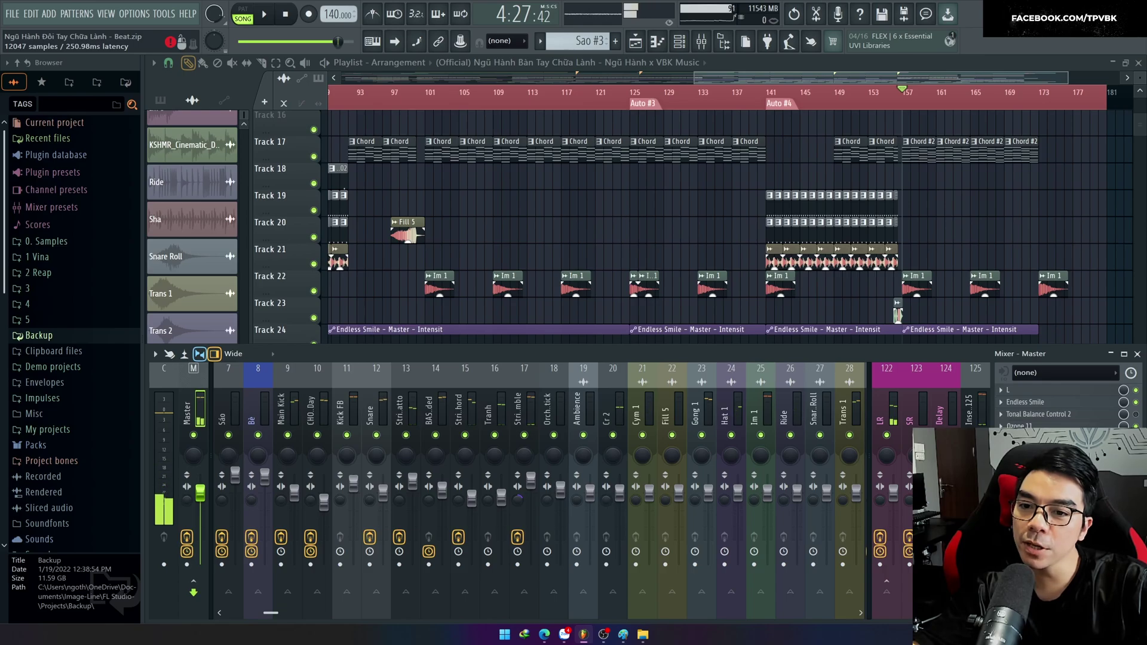
{"action": "key", "text": "F9"}
Select the four-bar time range from bar 157 to bar 161 in the playlist
{"action": "scroll", "coordinate": [804, 109], "scroll_direction": "up", "scroll_amount": 4}
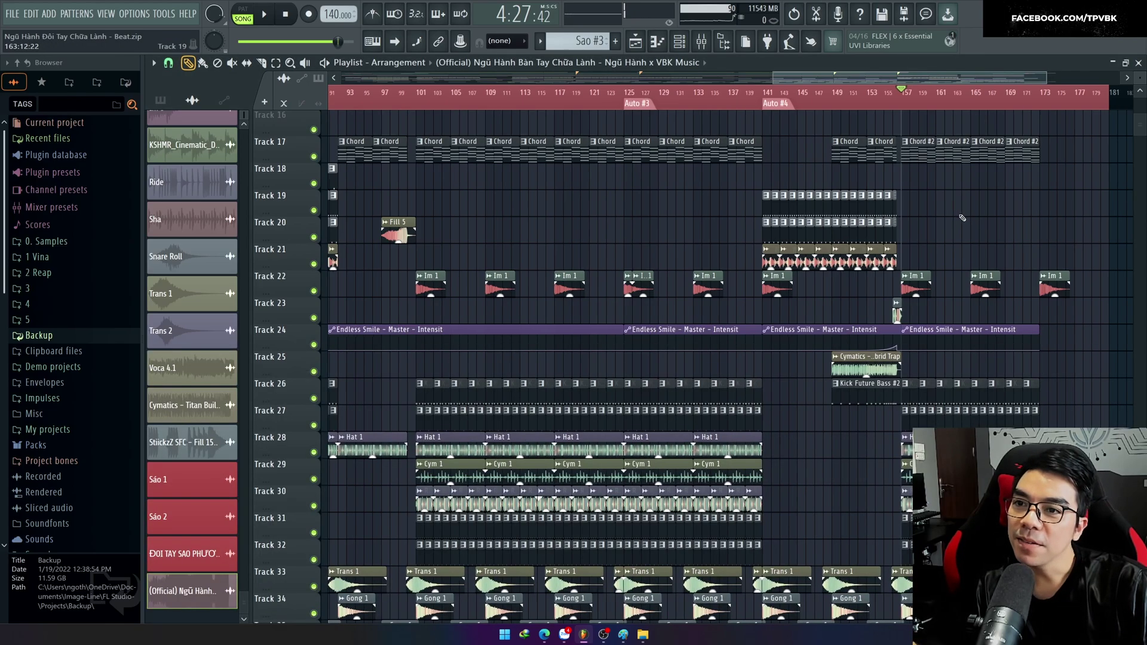
{"action": "left_click_drag", "start_coordinate": [809, 103], "coordinate": [896, 107]}
{"action": "scroll", "coordinate": [904, 239], "scroll_direction": "up", "scroll_amount": 4}
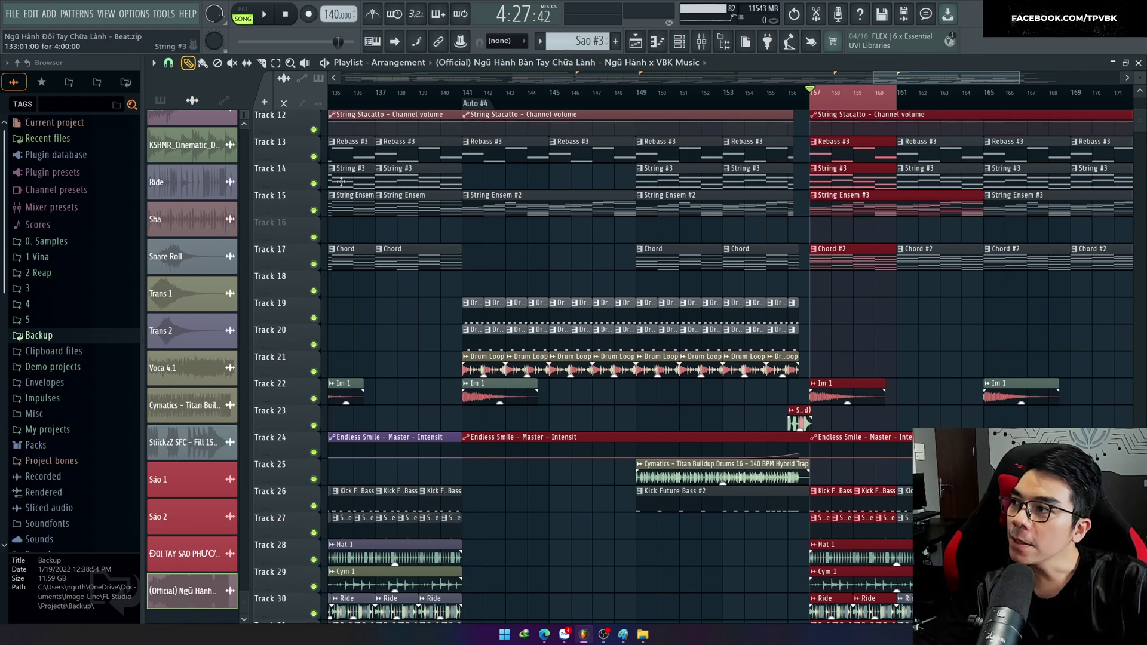
Start a WAV export of the selection to the Desktop under the file name "Ngũ Hành Đôi Tay Chữa Lành - Beat"
{"action": "left_click", "coordinate": [7, 16]}
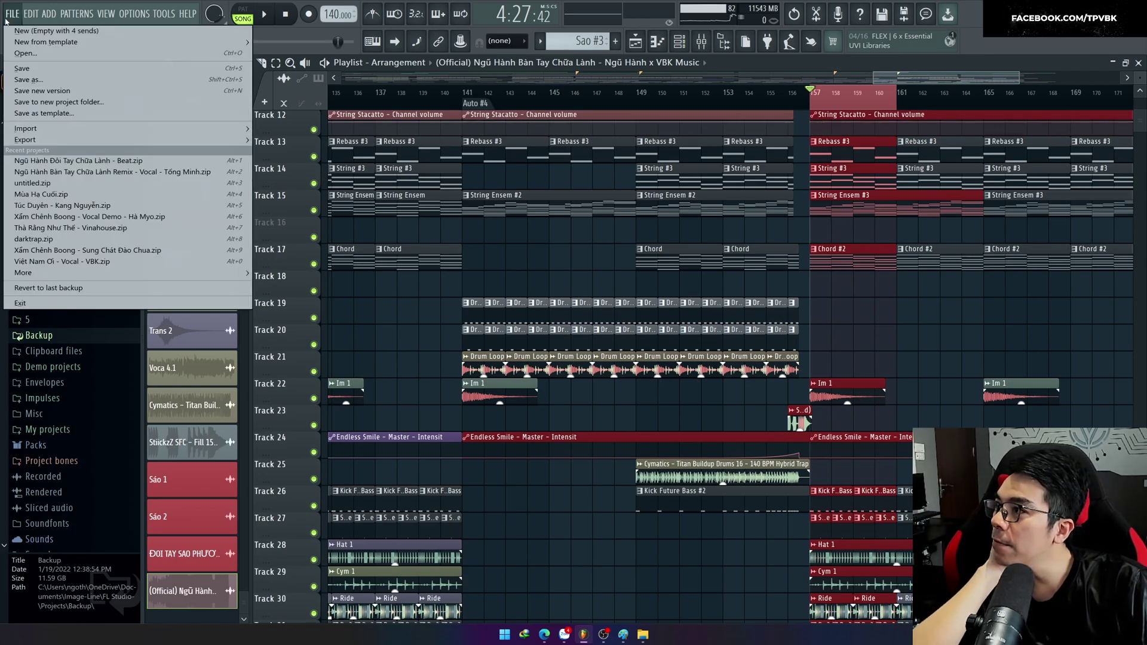
{"action": "mouse_move", "coordinate": [180, 139]}
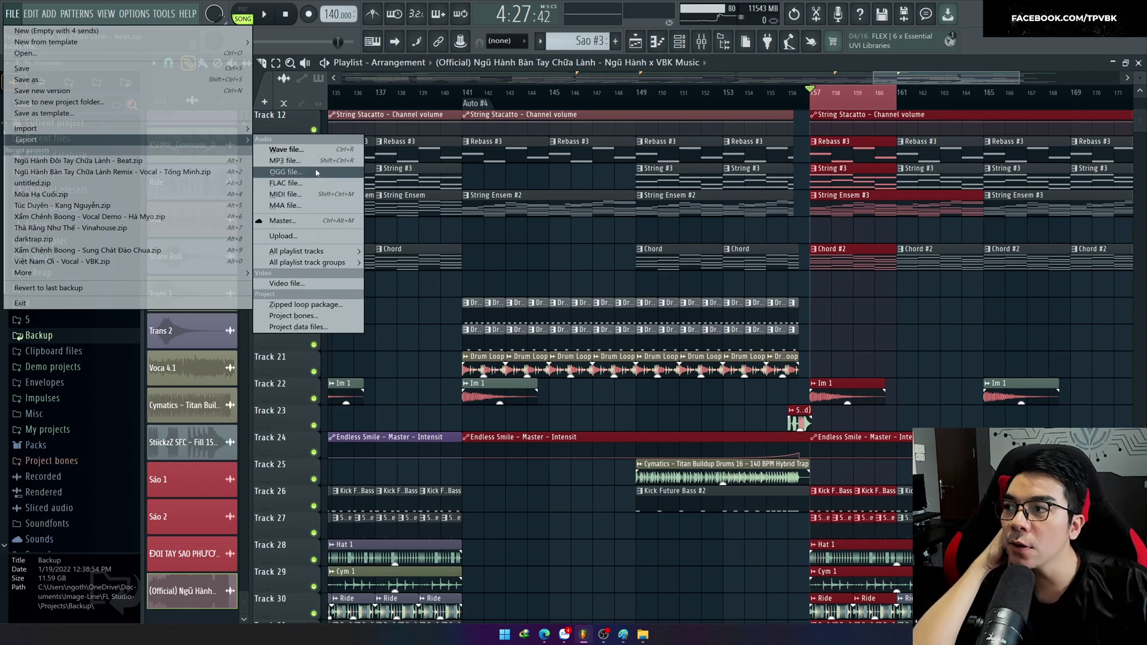
{"action": "left_click", "coordinate": [300, 153]}
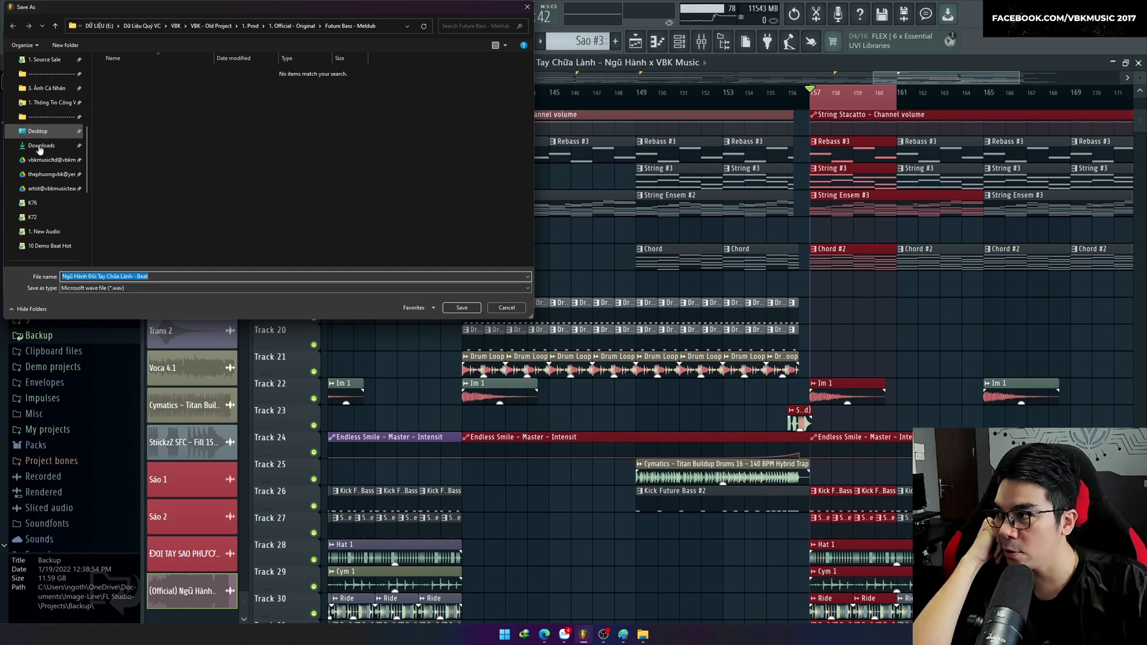
{"action": "left_click", "coordinate": [38, 133]}
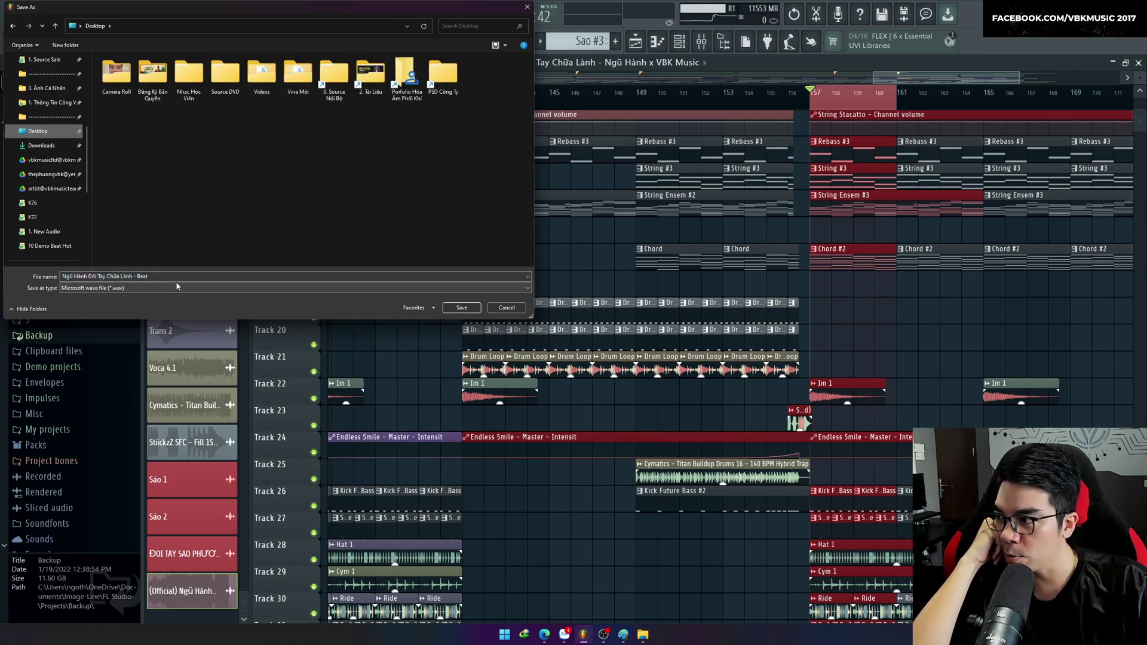
{"action": "left_click", "coordinate": [460, 307]}
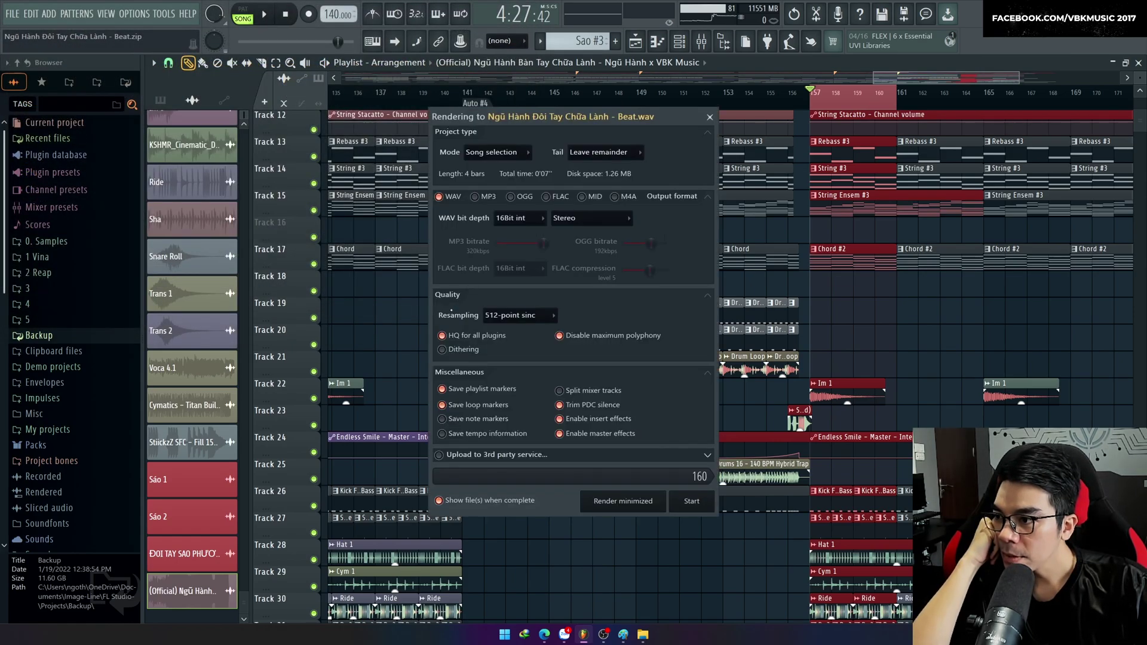
Move the rendering dialog off the arrangement and choose Song selection as the render mode
{"action": "left_click_drag", "start_coordinate": [574, 116], "coordinate": [766, 72]}
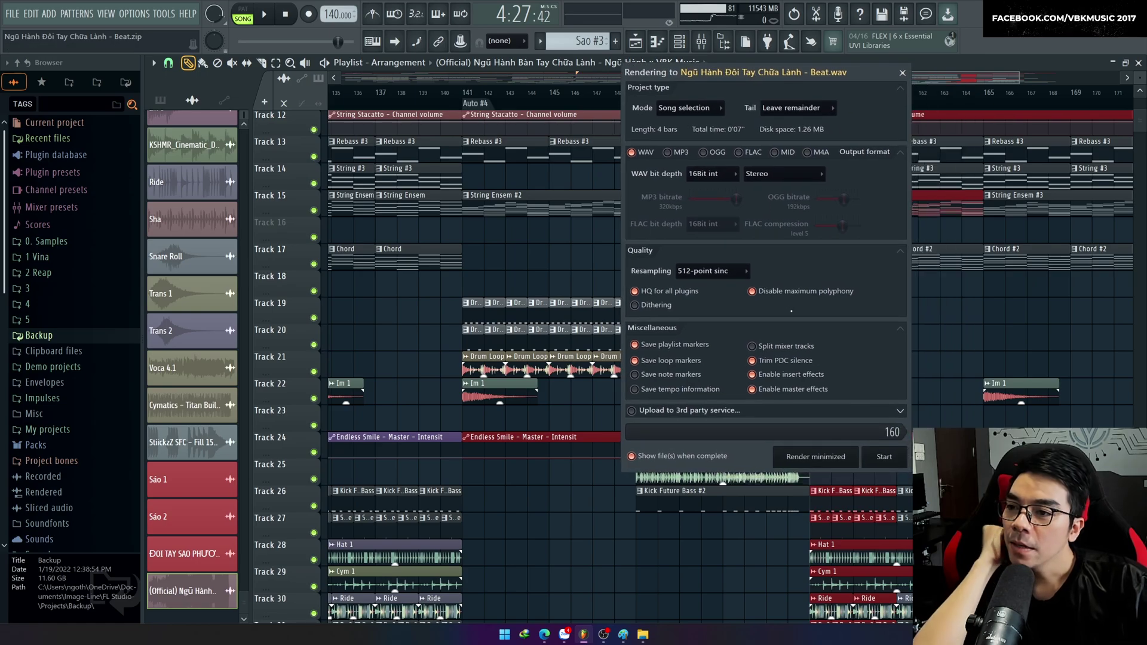
{"action": "left_click", "coordinate": [681, 108]}
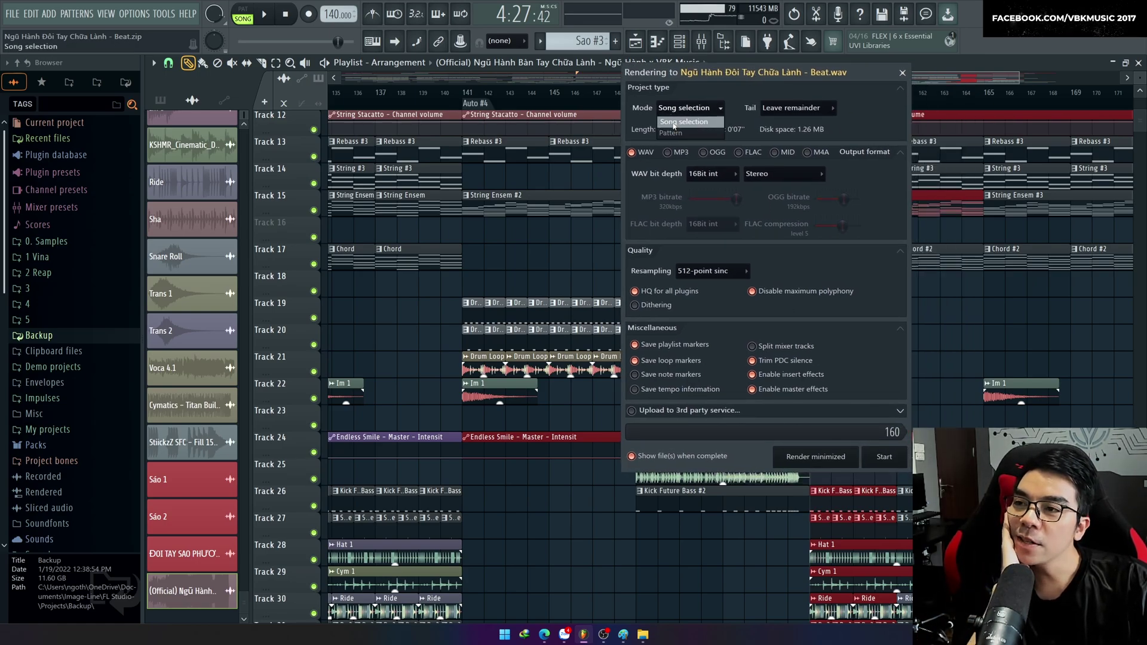
{"action": "left_click", "coordinate": [674, 123]}
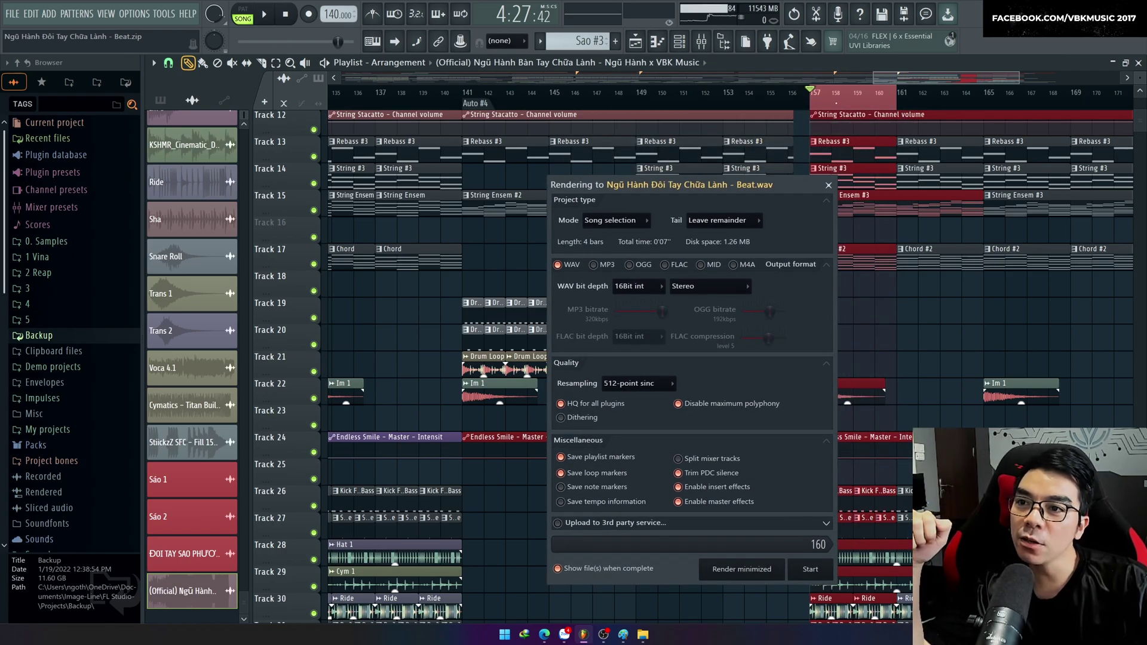
Try the Pattern render mode and return to Song selection
{"action": "left_click", "coordinate": [615, 220]}
{"action": "left_click", "coordinate": [616, 247]}
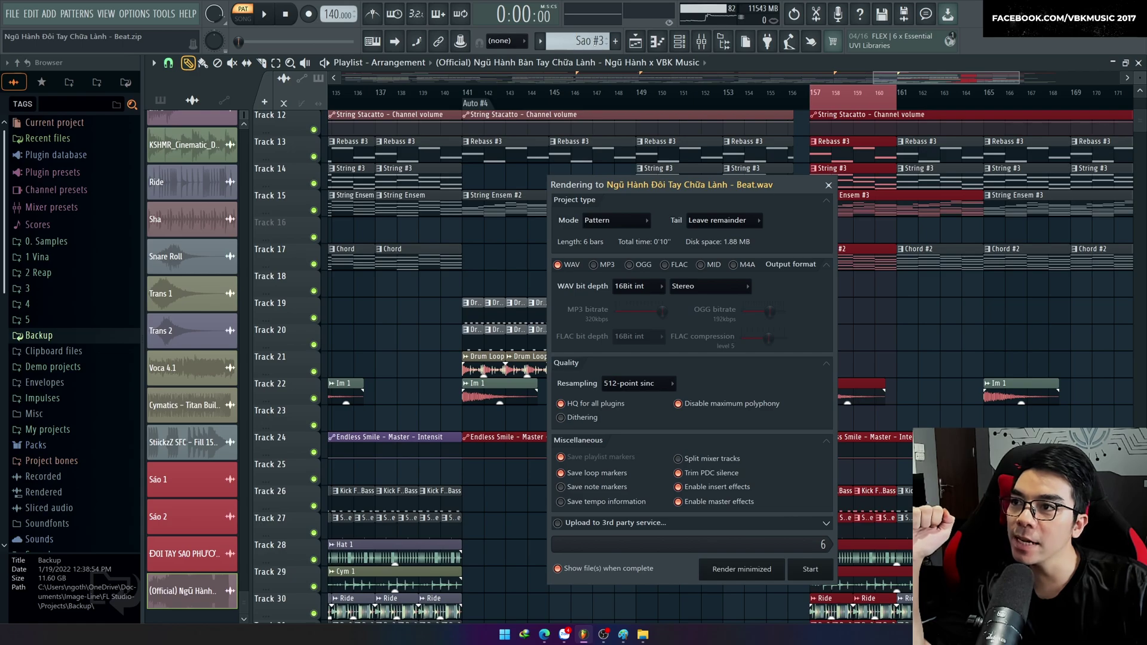
{"action": "left_click", "coordinate": [605, 226]}
{"action": "left_click", "coordinate": [605, 234]}
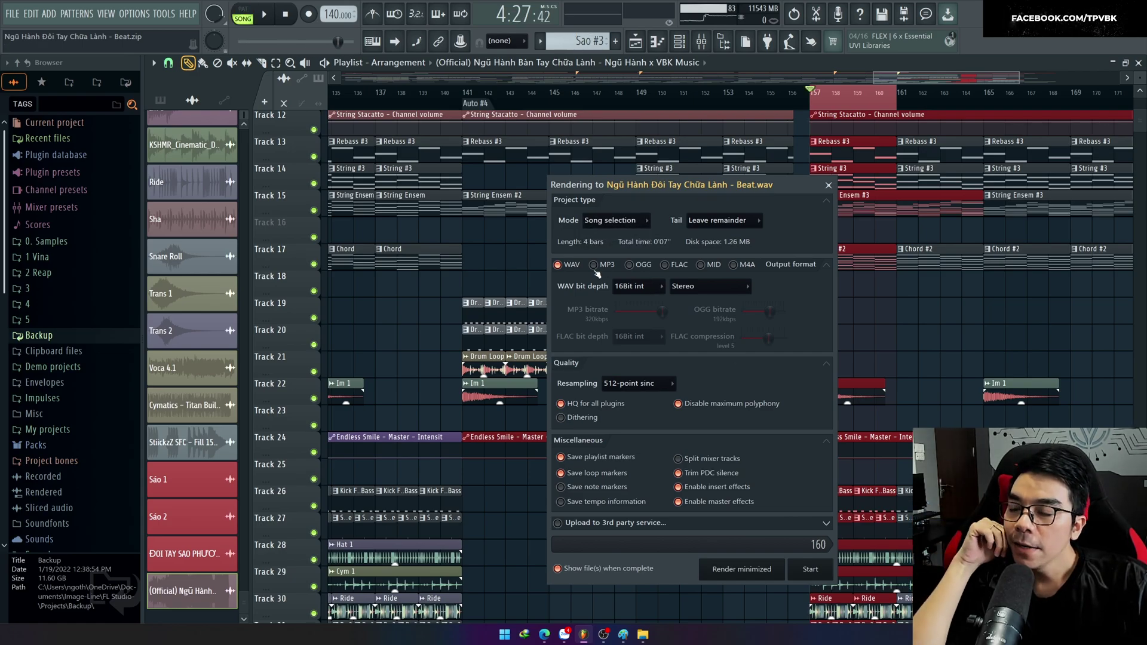
Enable MP3 output alongside WAV so that both formats are rendered
{"action": "left_click", "coordinate": [594, 265]}
{"action": "left_click", "coordinate": [559, 265]}
{"action": "left_click", "coordinate": [593, 265]}
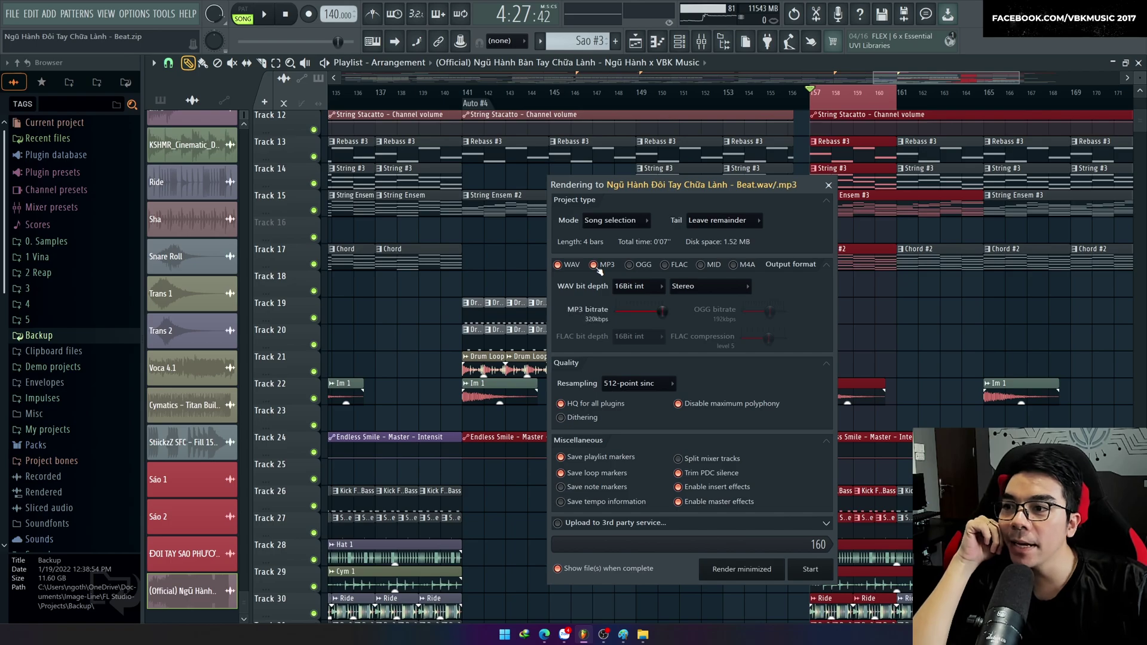
{"action": "left_click", "coordinate": [594, 266]}
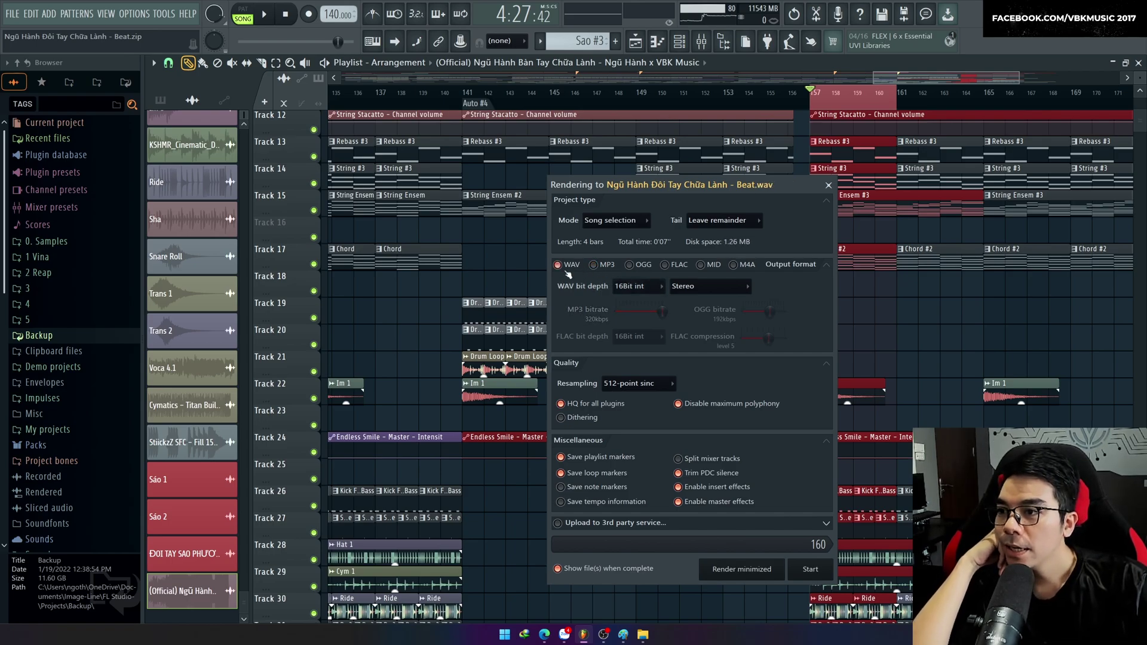
{"action": "left_click", "coordinate": [594, 265]}
Choose a WAV bit depth of 16Bit int and the Stereo channel option for the render
{"action": "left_click", "coordinate": [635, 287]}
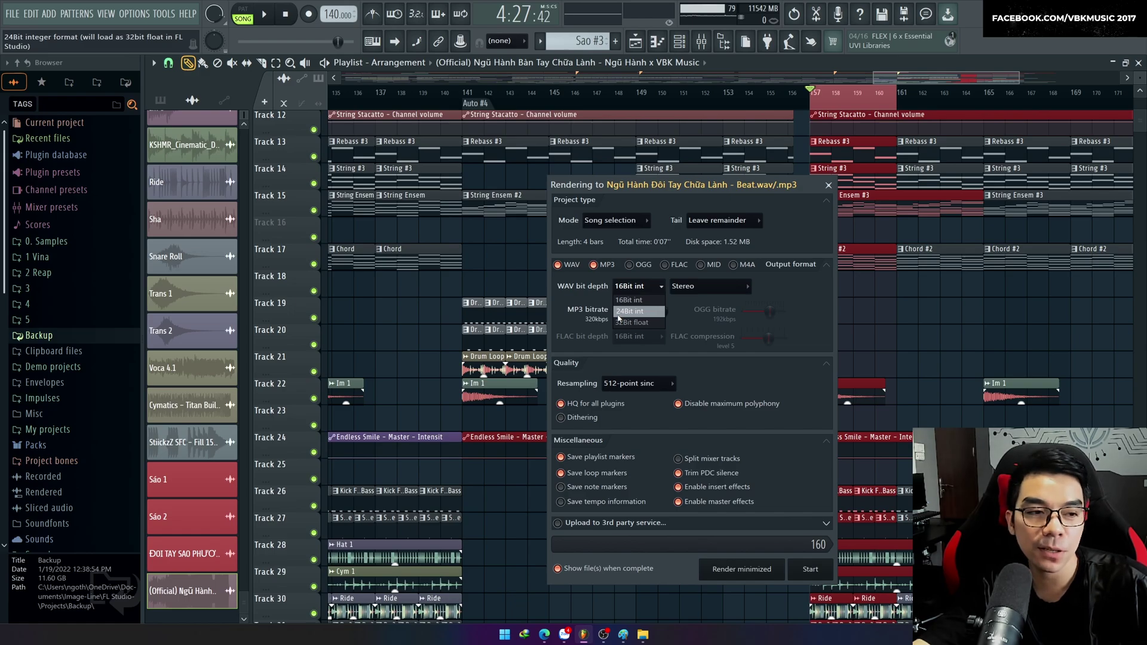
{"action": "left_click", "coordinate": [625, 302]}
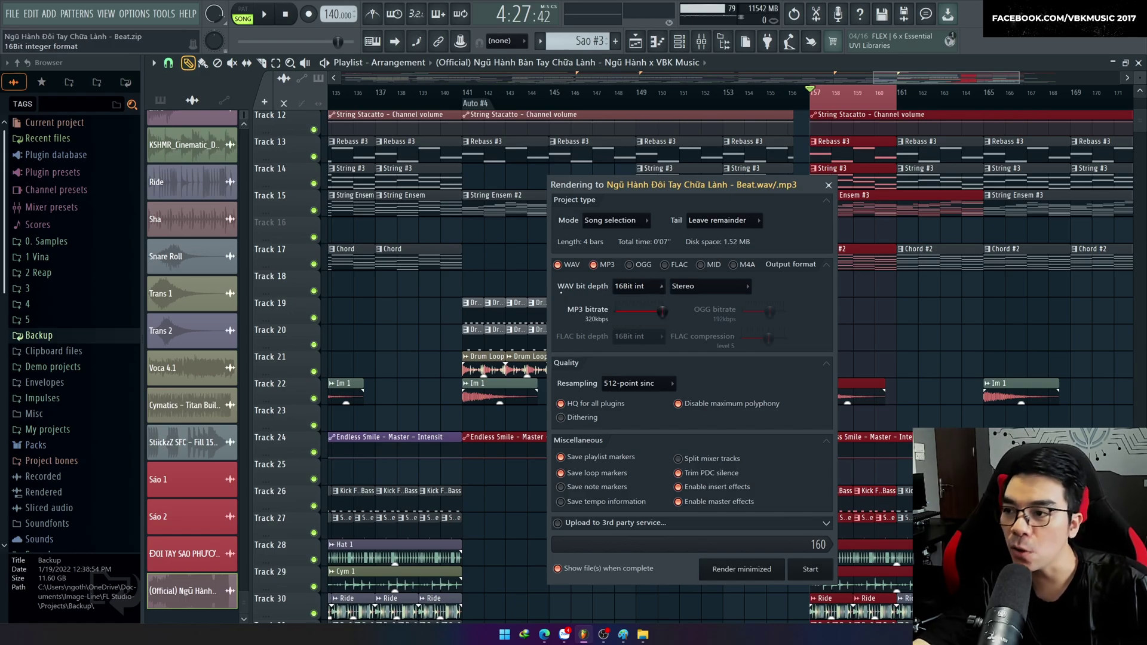
{"action": "left_click", "coordinate": [702, 286]}
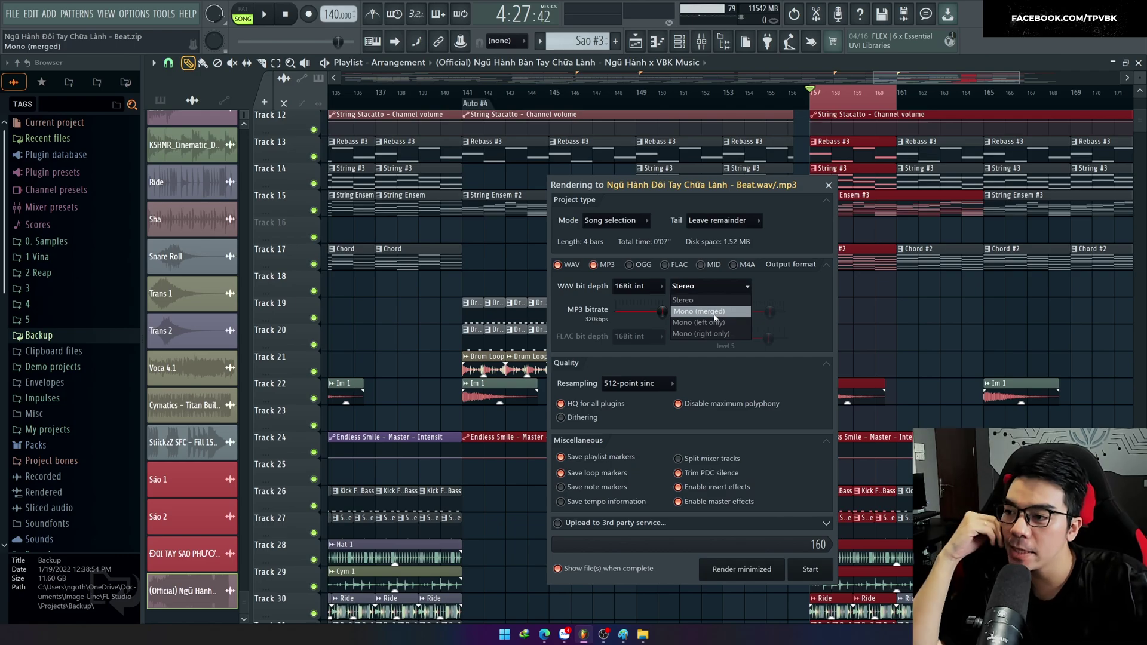
{"action": "left_click", "coordinate": [693, 300]}
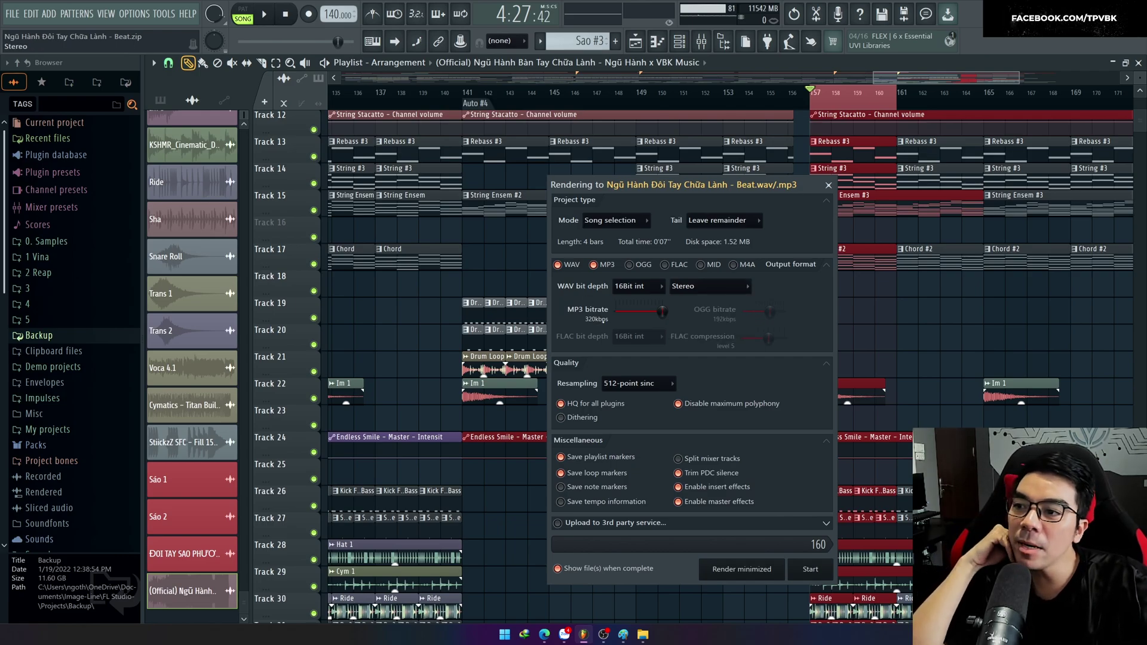
Set the MP3 bitrate to 320kbps and the resampling quality to 512-point sinc
{"action": "mouse_move", "coordinate": [659, 318]}
{"action": "left_mouse_down"}
{"action": "mouse_move", "coordinate": [616, 312]}
{"action": "mouse_move", "coordinate": [663, 312]}
{"action": "left_mouse_up"}
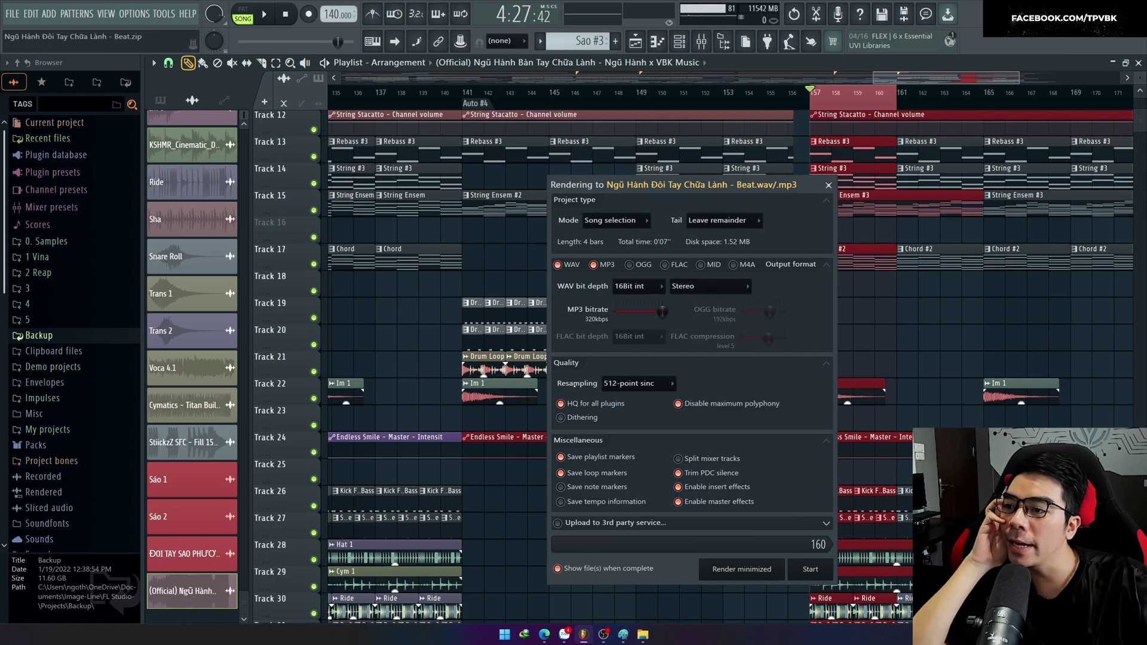
{"action": "left_click", "coordinate": [644, 384]}
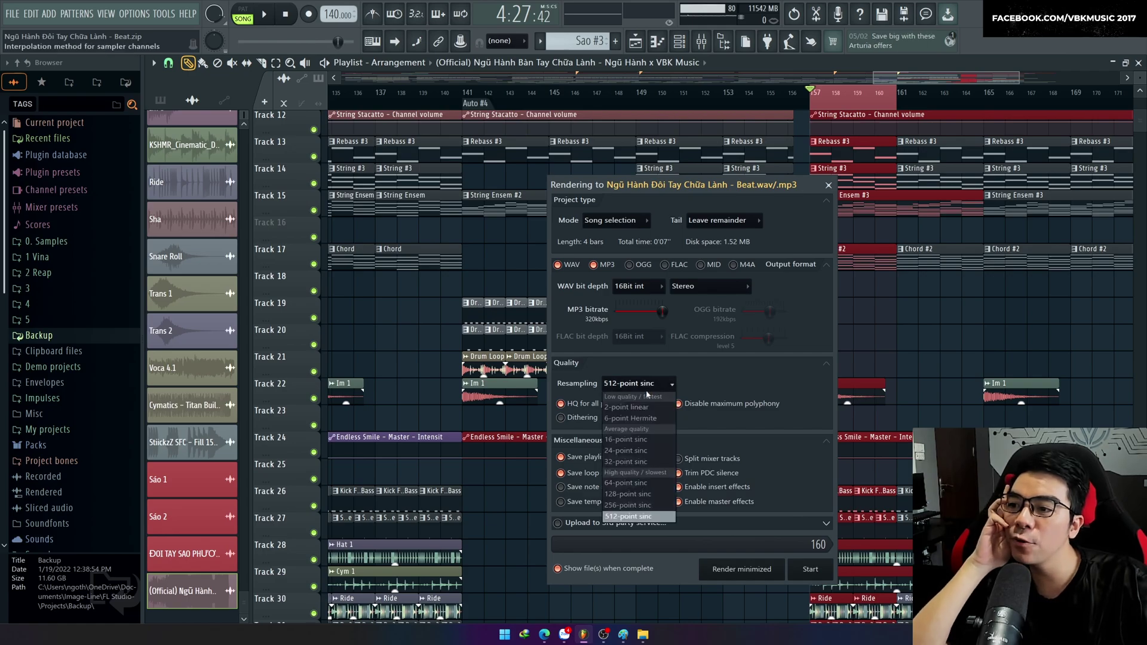
{"action": "left_click", "coordinate": [624, 517]}
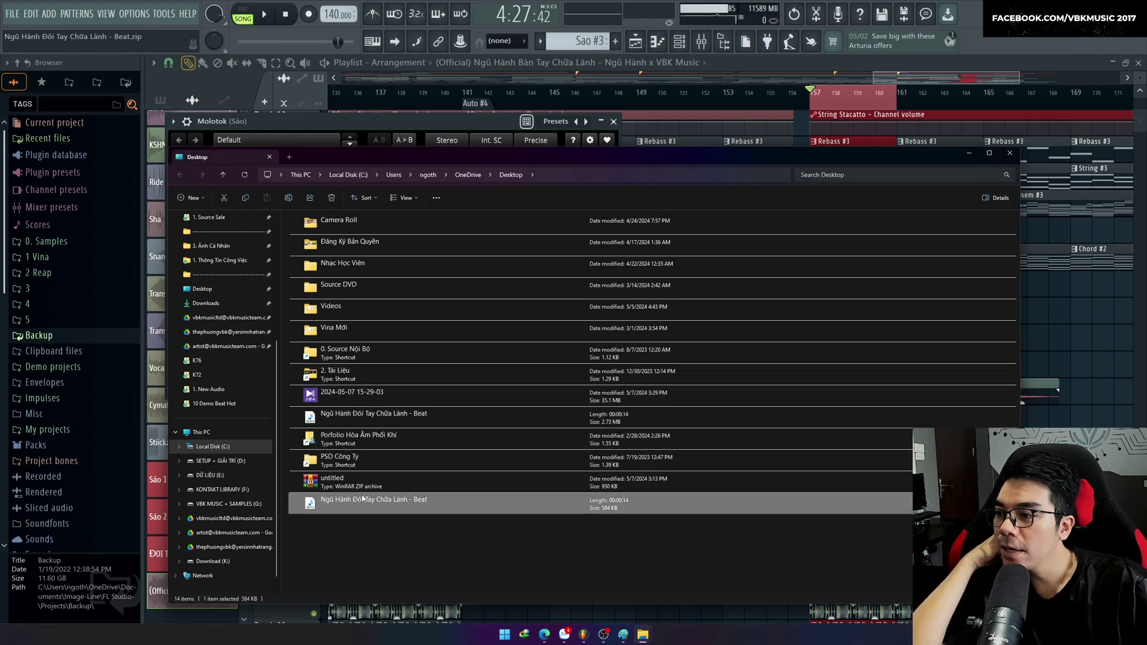
Start a new project and place both rendered Beat files from the Desktop on Tracks 1 and 2 at bar 4
{"action": "left_click", "coordinate": [13, 13]}
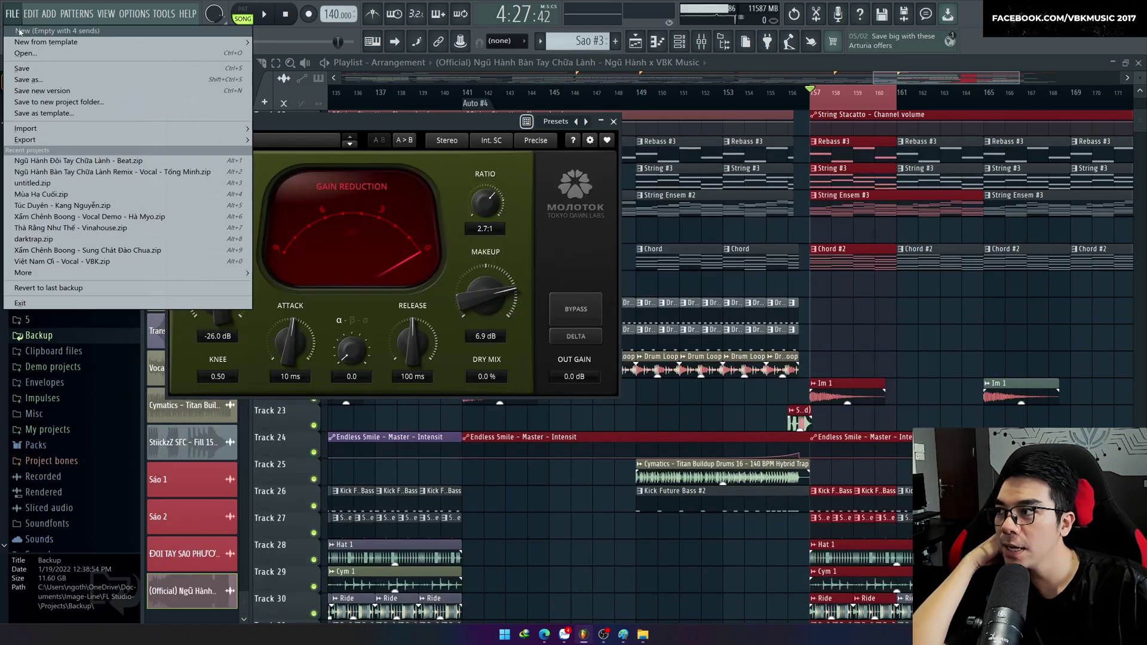
{"action": "left_click", "coordinate": [42, 152]}
{"action": "left_click", "coordinate": [646, 356]}
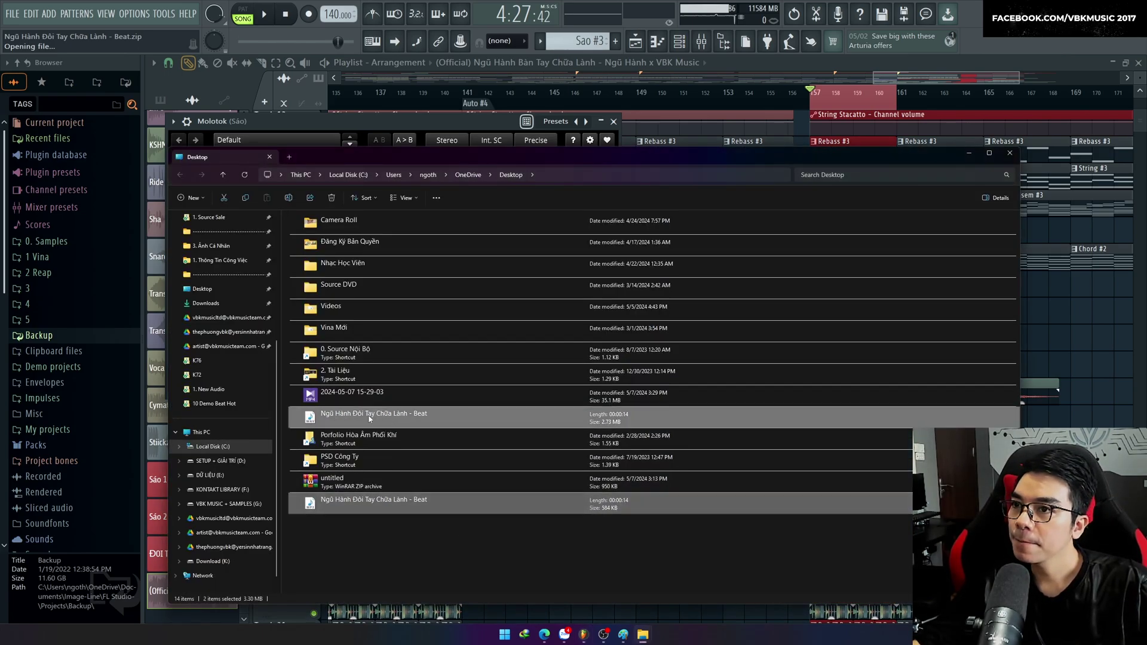
{"action": "left_click_drag", "start_coordinate": [419, 114], "coordinate": [421, 114]}
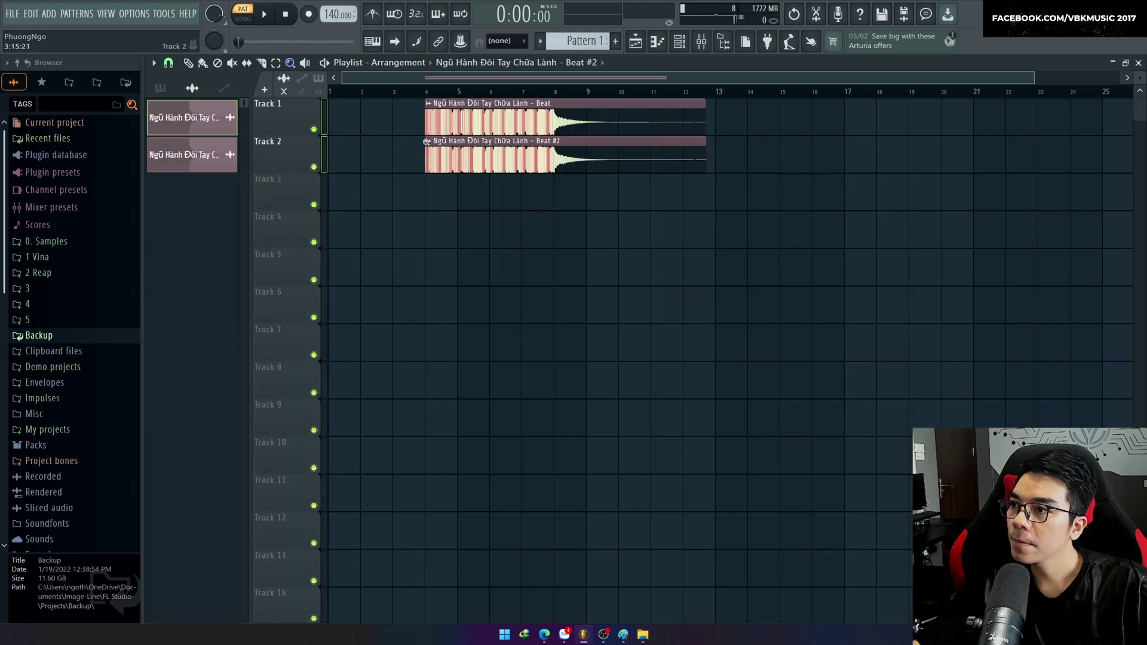
Move both Beat clips to the start of bar 1 and lower the gain of both to -8.4 dB
{"action": "scroll", "coordinate": [645, 412], "scroll_direction": "up", "scroll_amount": 3}
{"action": "scroll", "coordinate": [537, 132], "scroll_direction": "up", "scroll_amount": 4}
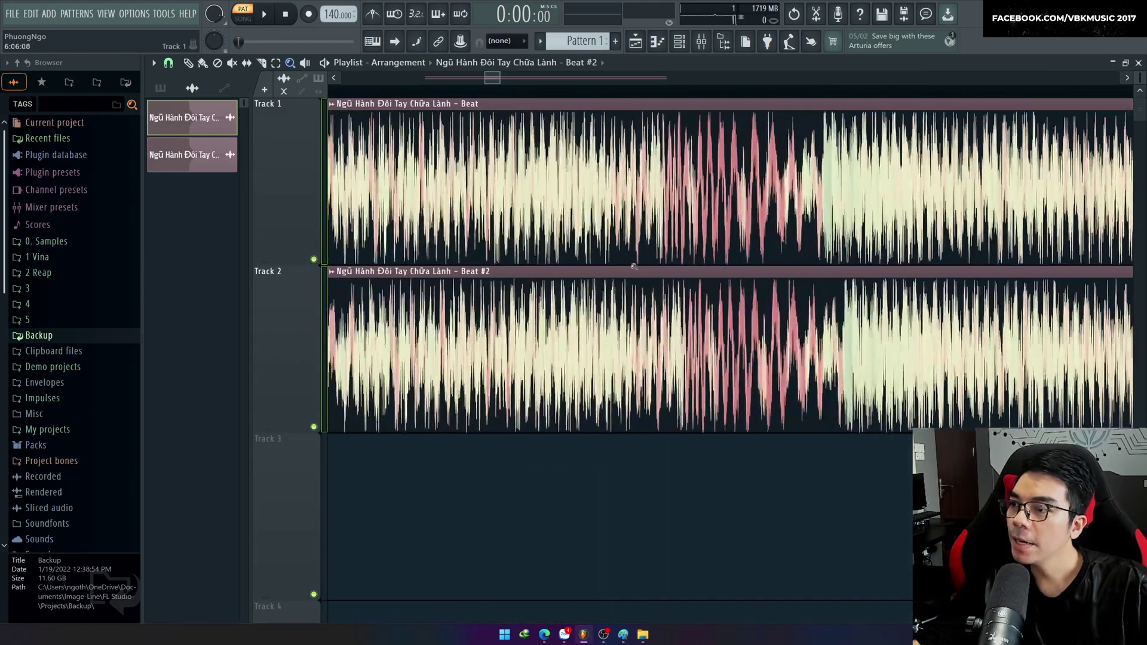
{"action": "scroll", "coordinate": [633, 325], "scroll_direction": "down", "scroll_amount": 8}
{"action": "left_click_drag", "start_coordinate": [443, 599], "coordinate": [403, 170]}
{"action": "scroll", "coordinate": [412, 176], "scroll_direction": "up", "scroll_amount": 1}
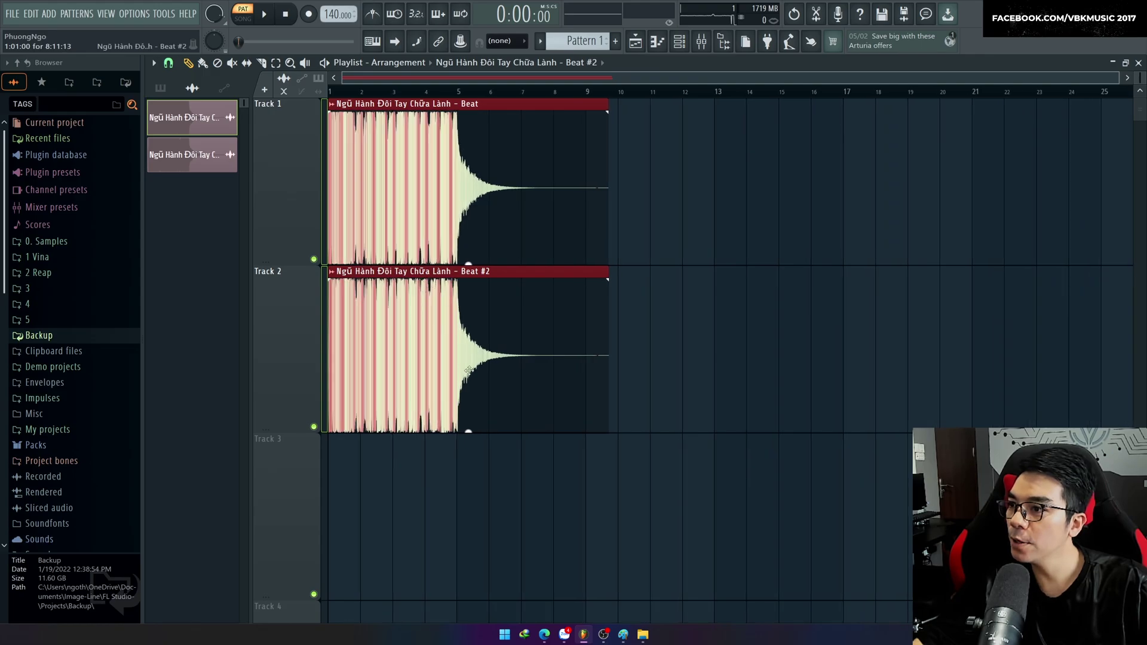
{"action": "left_click_drag", "start_coordinate": [467, 263], "coordinate": [468, 299]}
{"action": "left_click", "coordinate": [808, 371]}
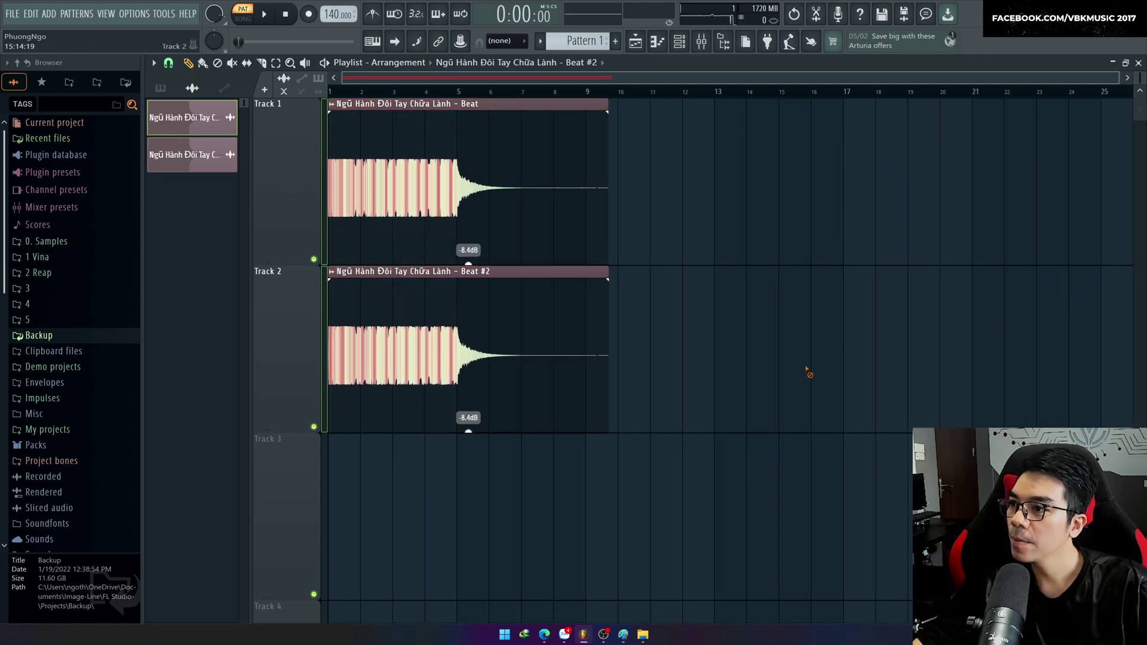
Play the song and alternate the solo between Tracks 1 and 2, restarting once, to compare the two renders by ear
{"action": "right_click", "coordinate": [316, 258]}
{"action": "key", "text": "space"}
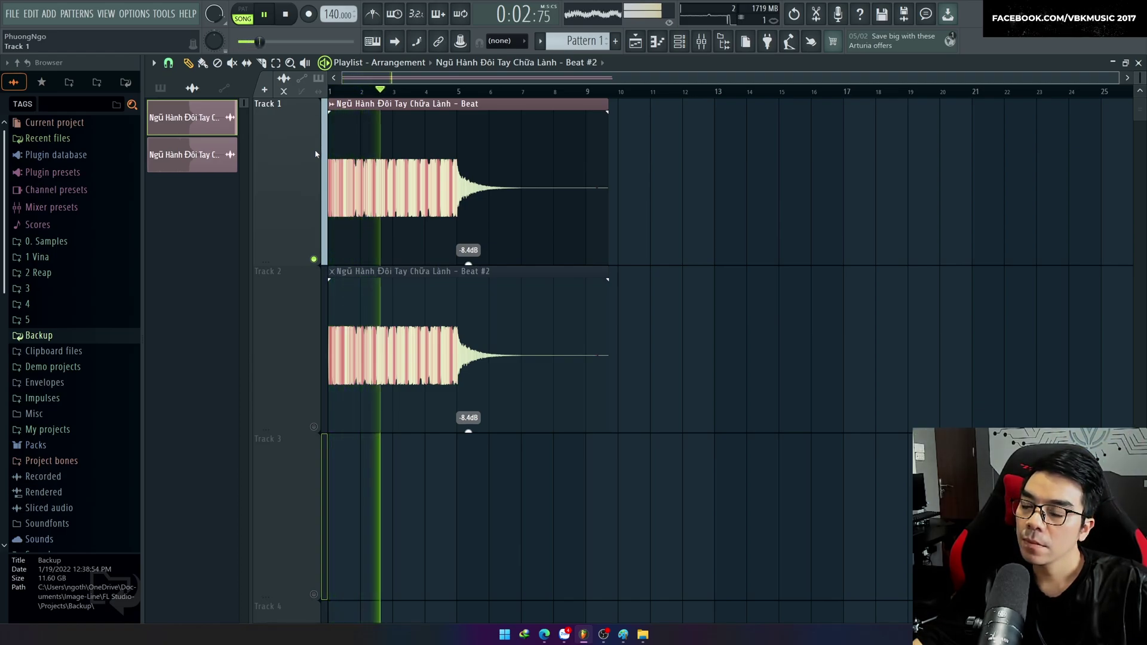
{"action": "right_click", "coordinate": [313, 427]}
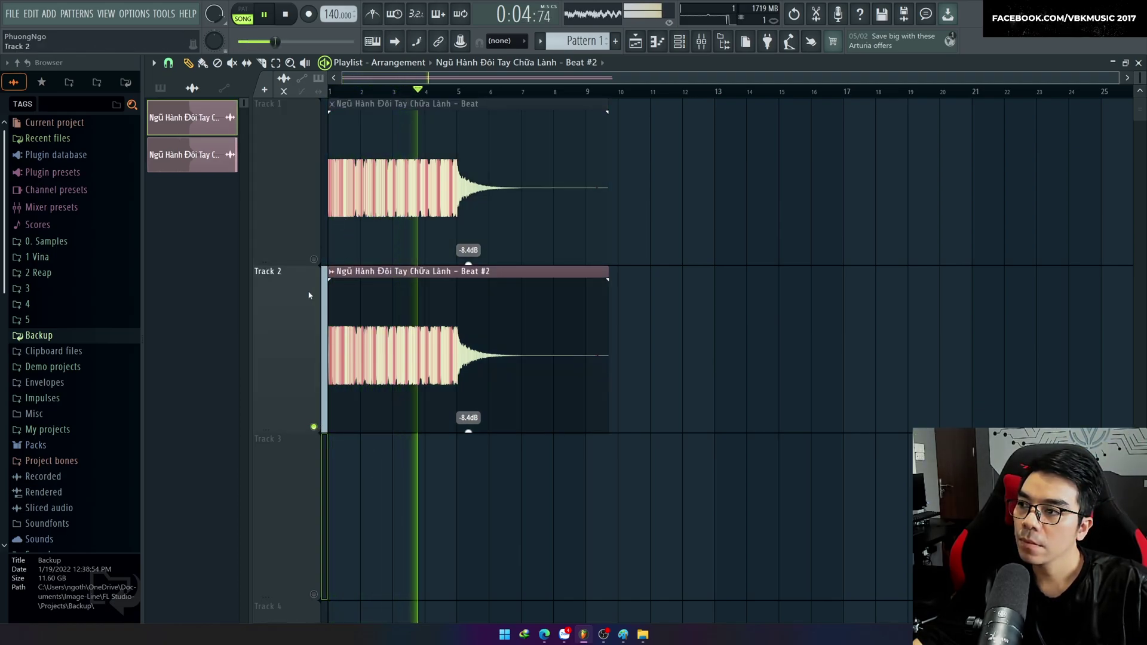
{"action": "right_click", "coordinate": [317, 260]}
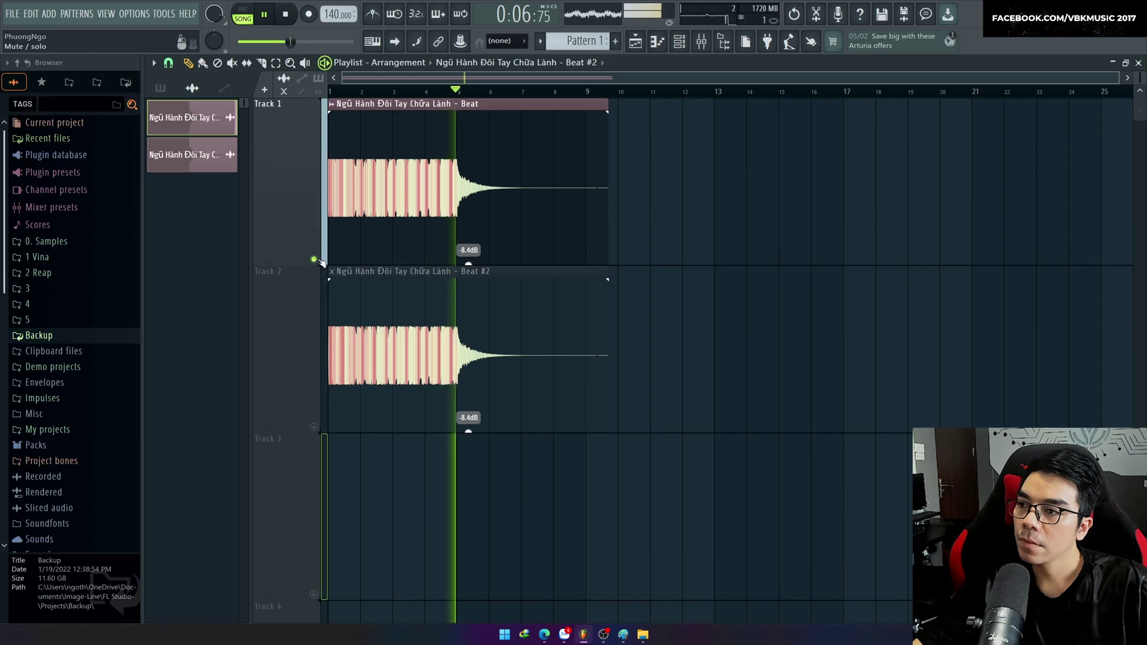
{"action": "key", "text": "space"}
{"action": "key", "text": "space"}
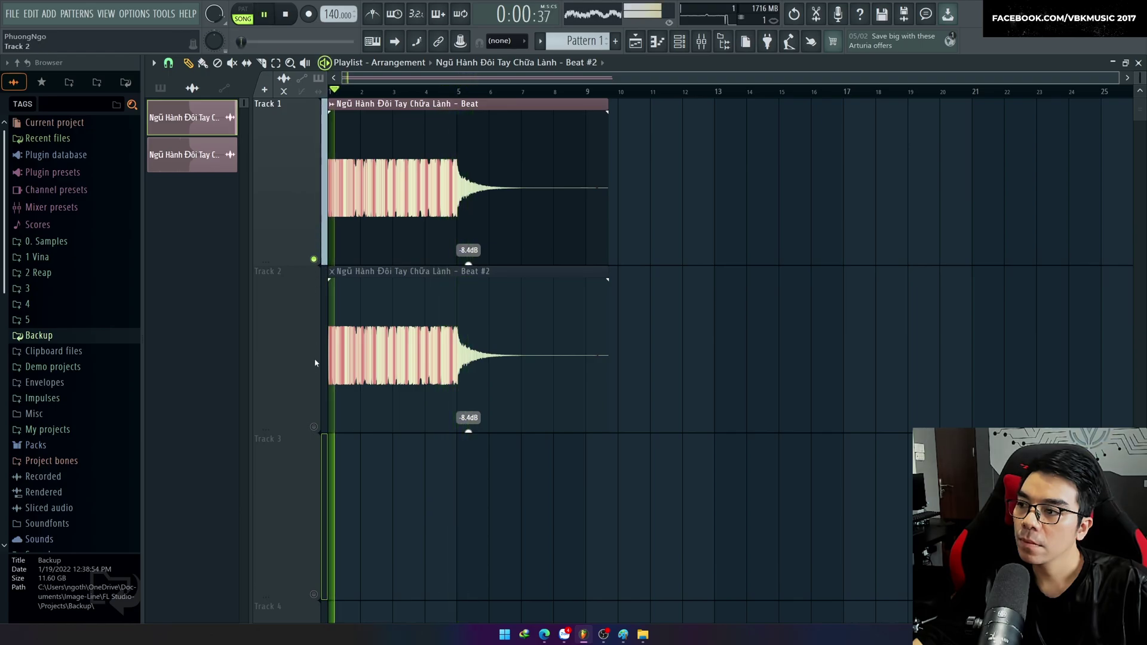
{"action": "right_click", "coordinate": [313, 428]}
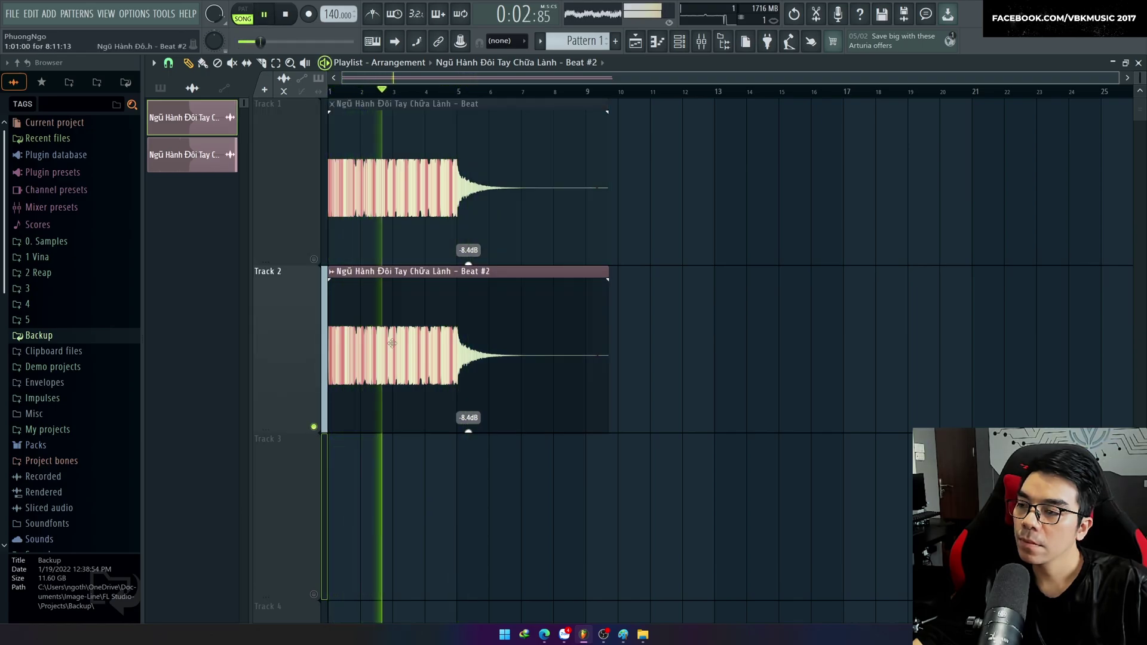
Check the source file format in the Beat #2 clip's channel settings, close them and stop playback
{"action": "left_click", "coordinate": [394, 271]}
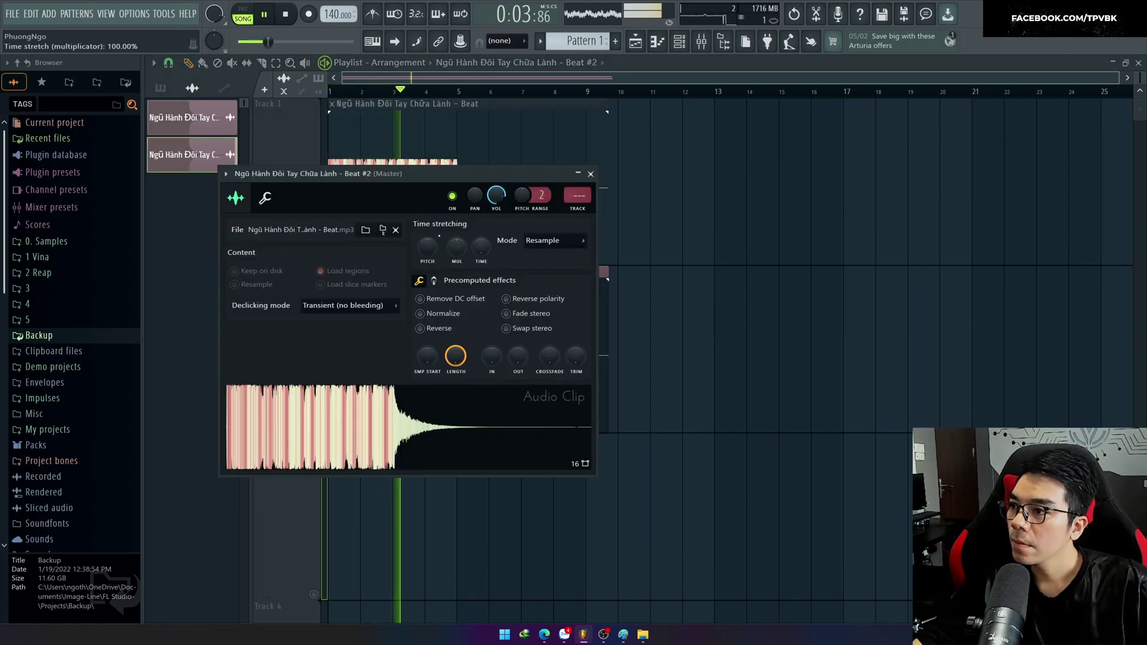
{"action": "left_click", "coordinate": [590, 174]}
{"action": "key", "text": "space"}
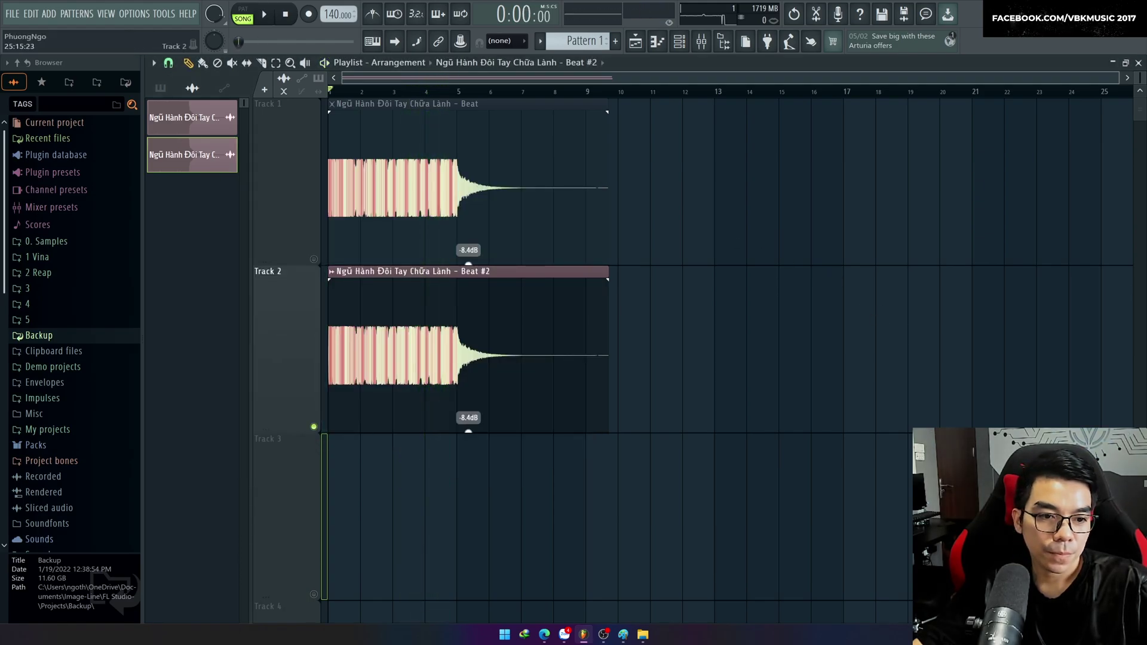